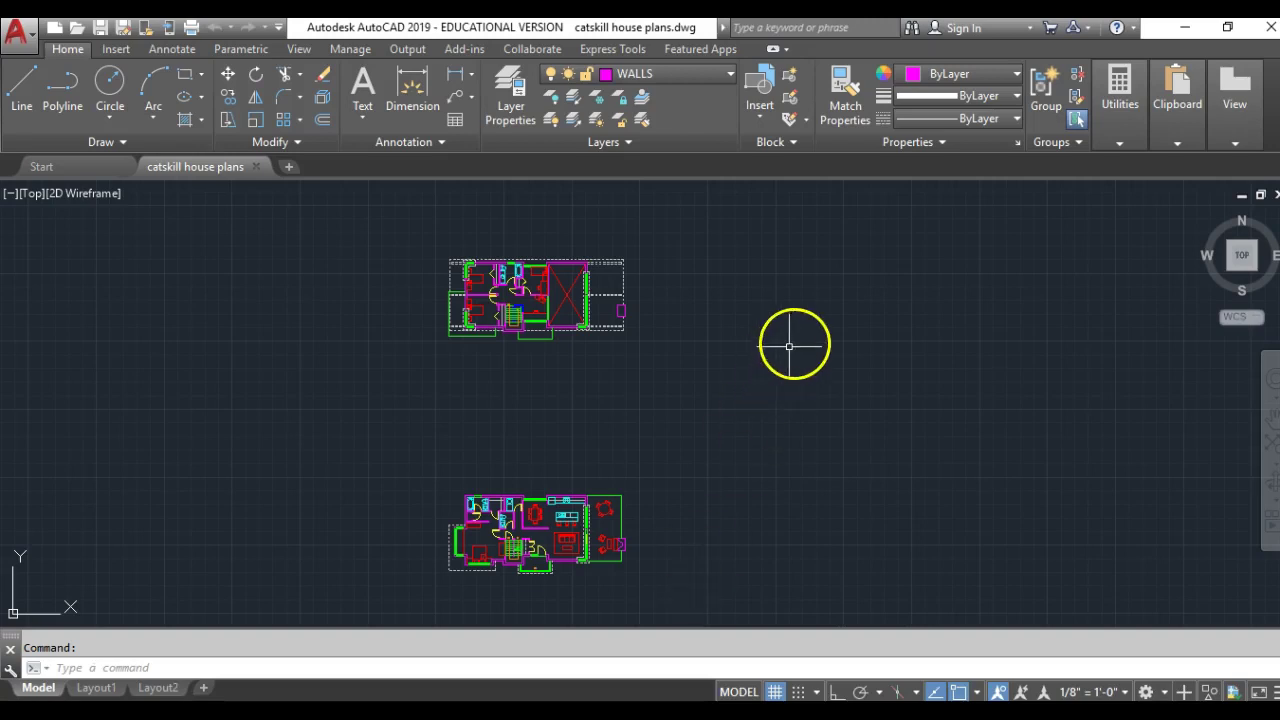
- Copy both floor plans straight to the right of the originals, with Ortho turned on
scroll(794, 340, "down", 2)
middle_click_drag(794, 337, 600, 351)
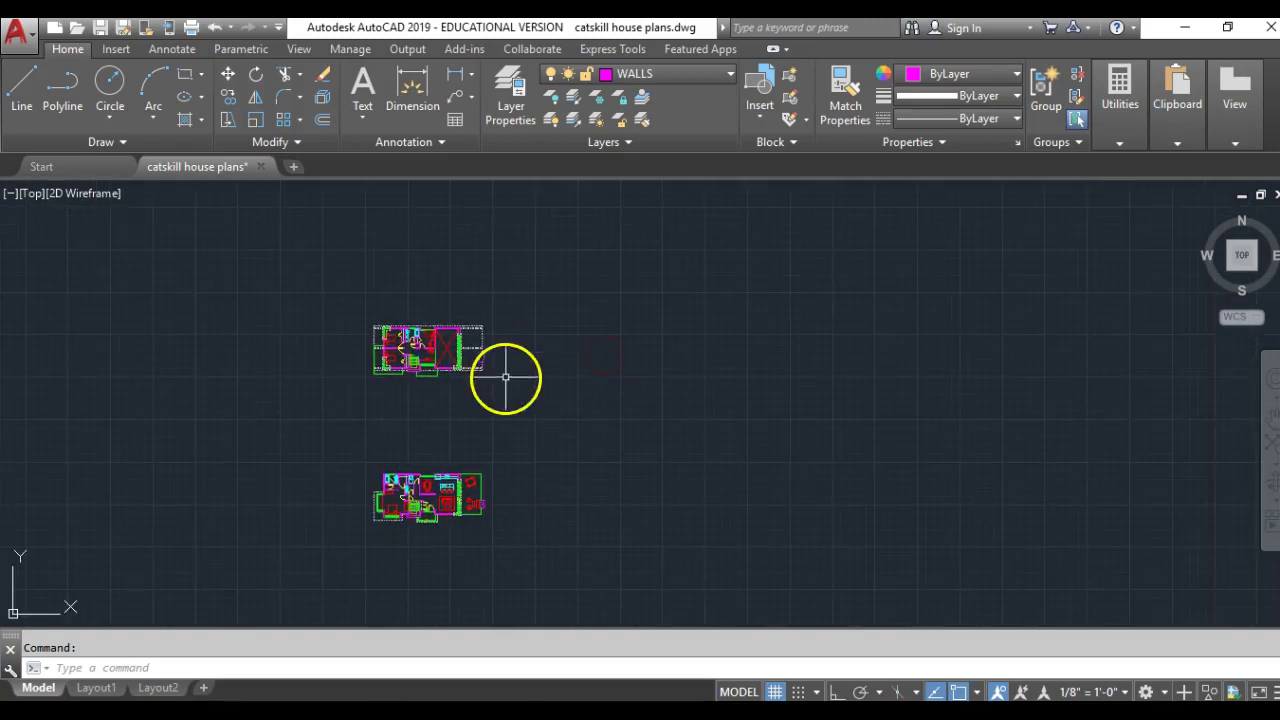
scroll(457, 351, "up", 4)
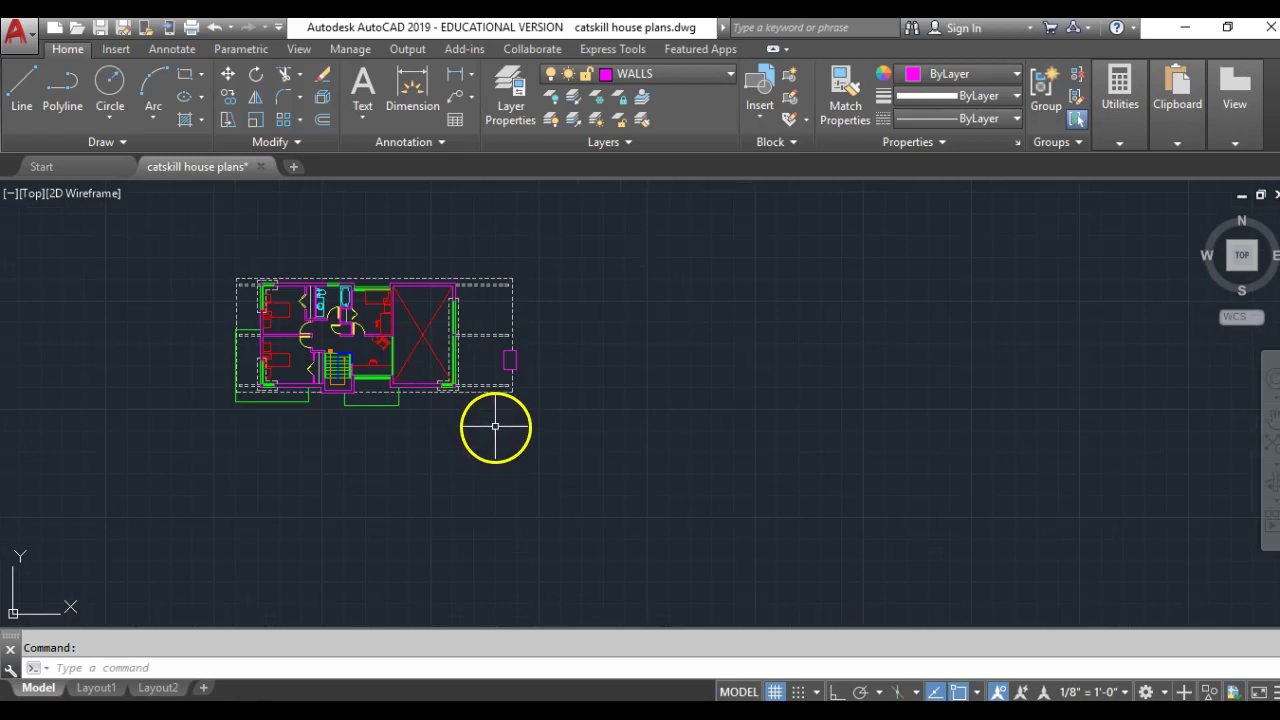
scroll(524, 468, "down", 2)
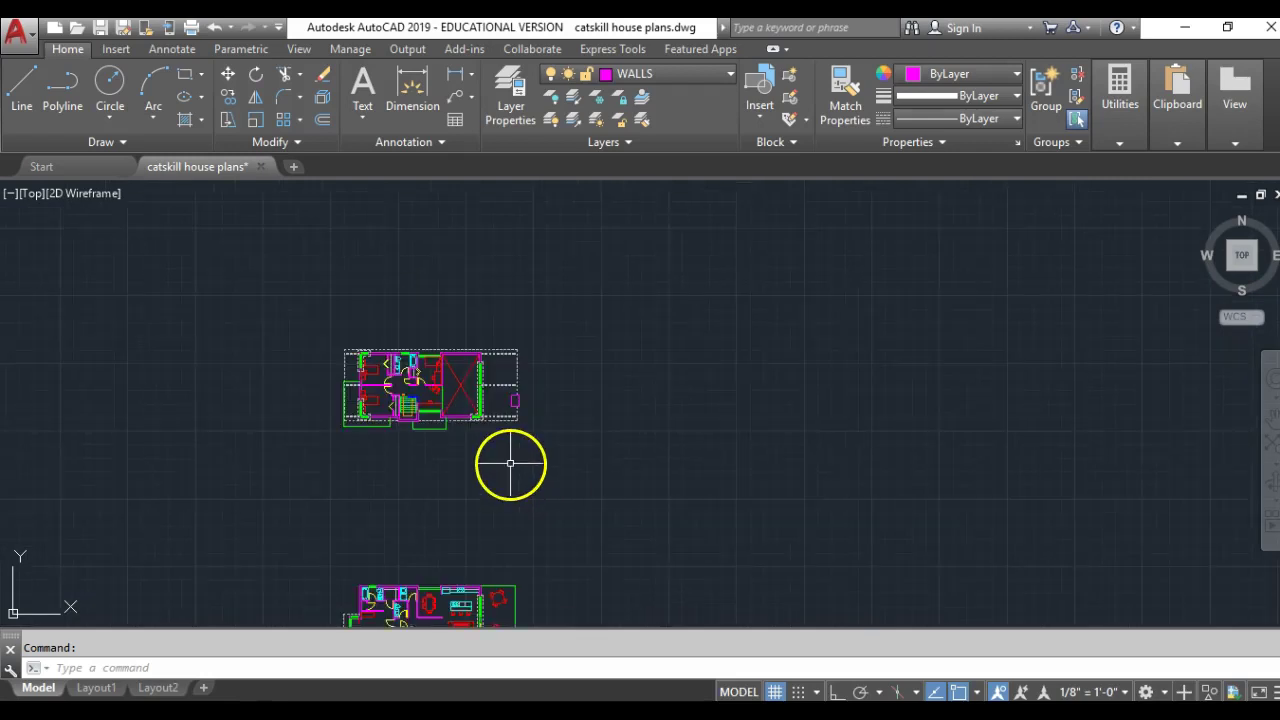
type("co")
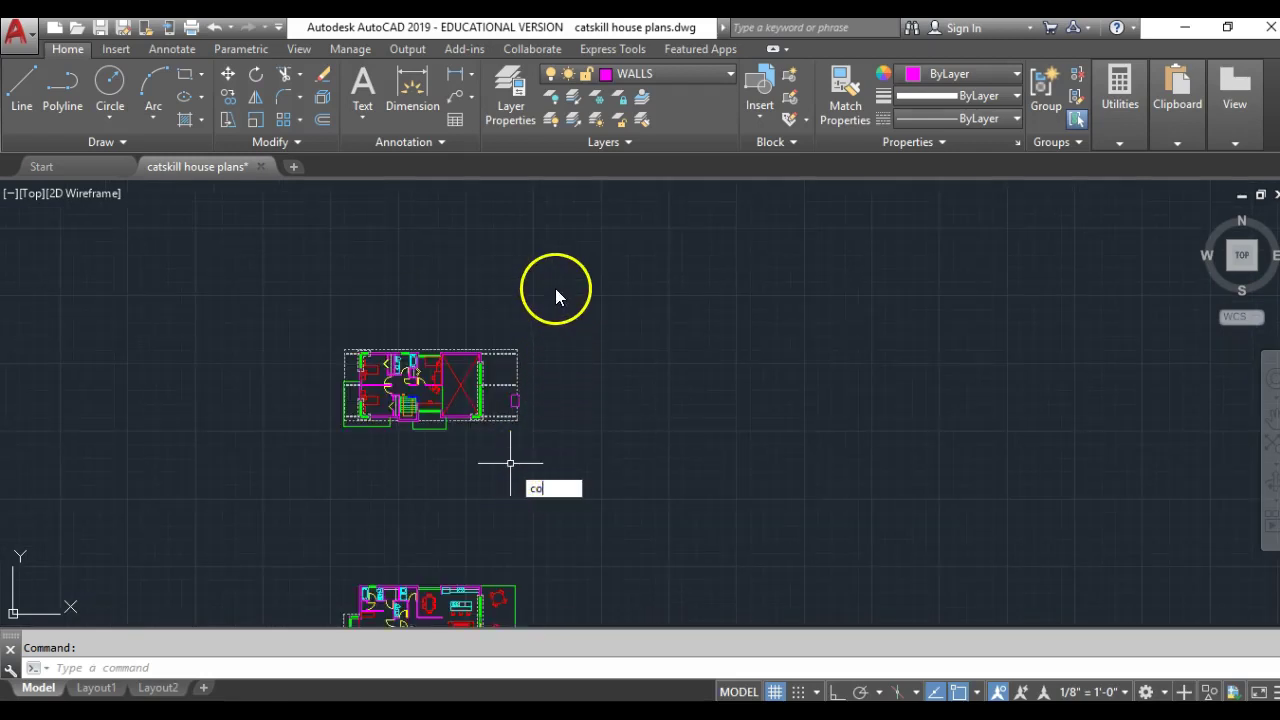
key("Return")
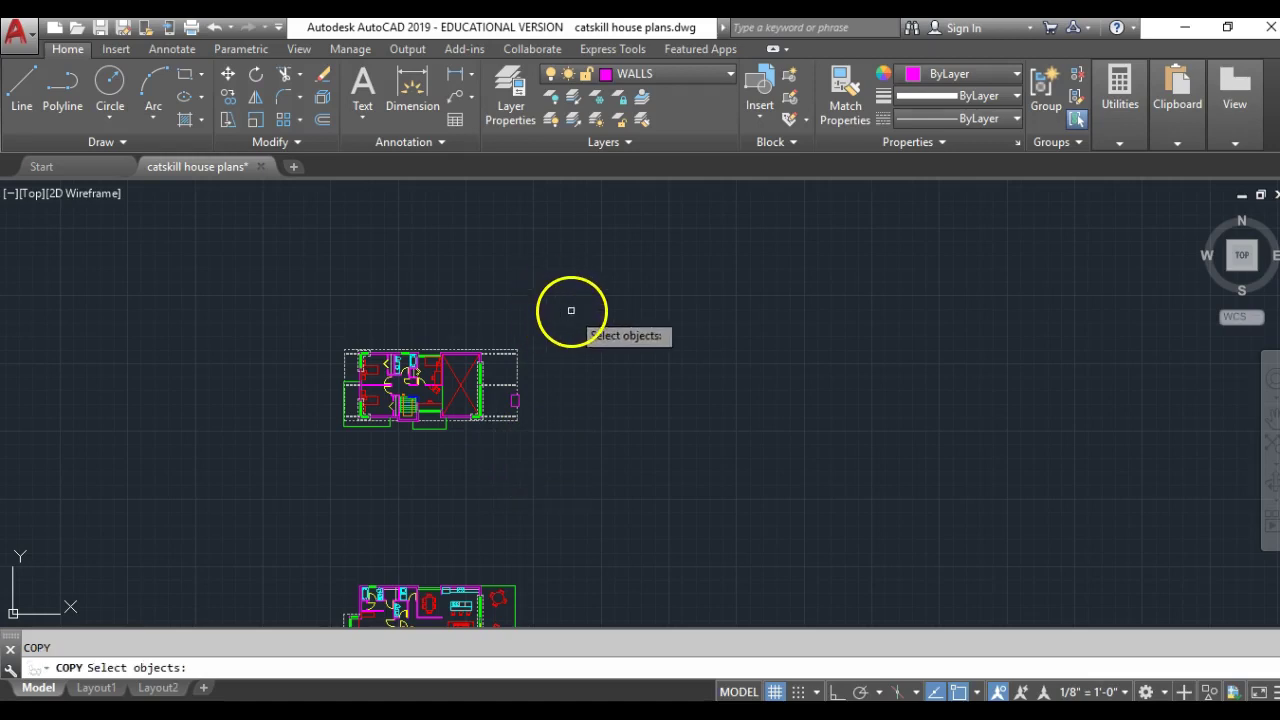
scroll(569, 308, "down", 3)
scroll(567, 342, "up", 4)
scroll(580, 300, "down", 2)
left_click(596, 258)
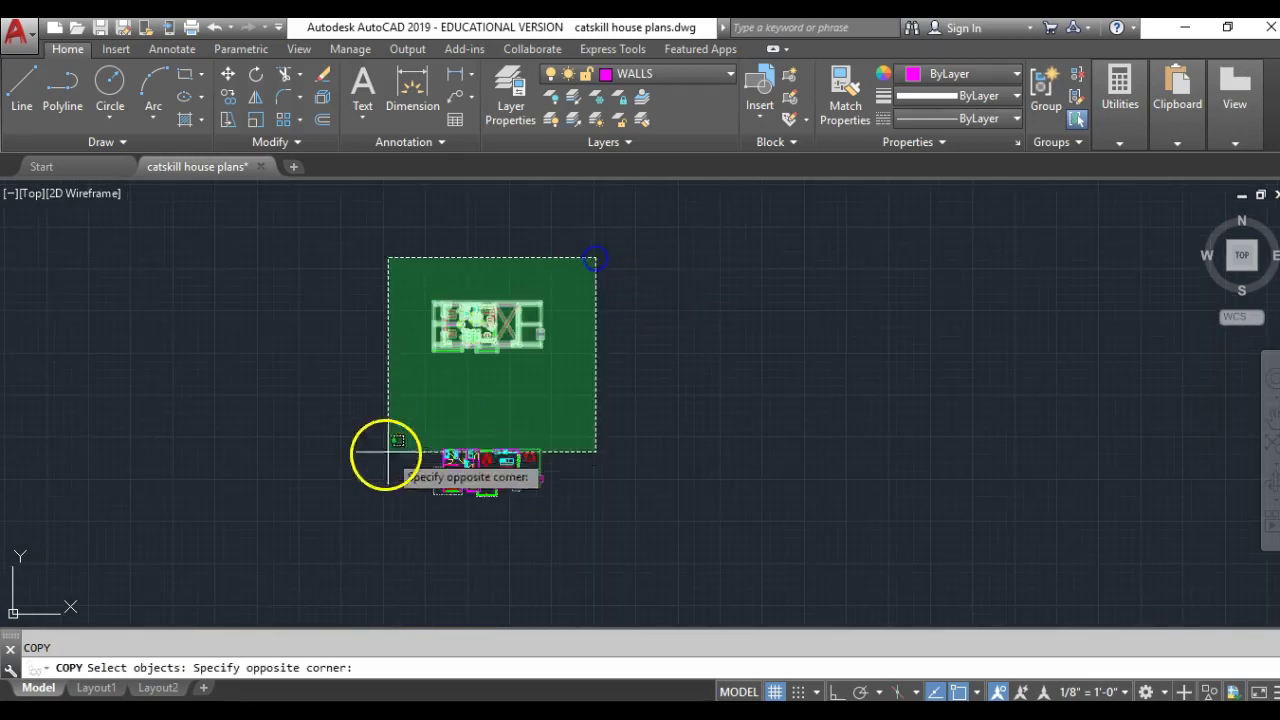
left_click(358, 532)
key("Return")
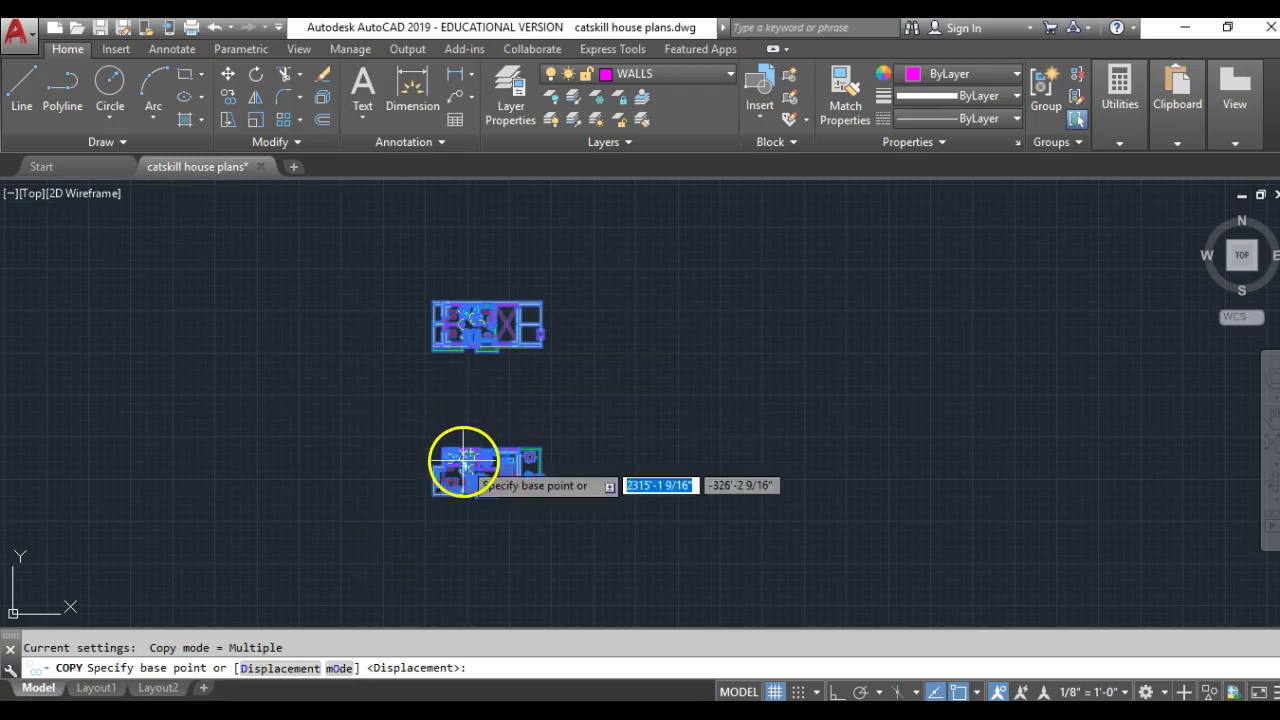
left_click(450, 413)
scroll(452, 412, "down", 6)
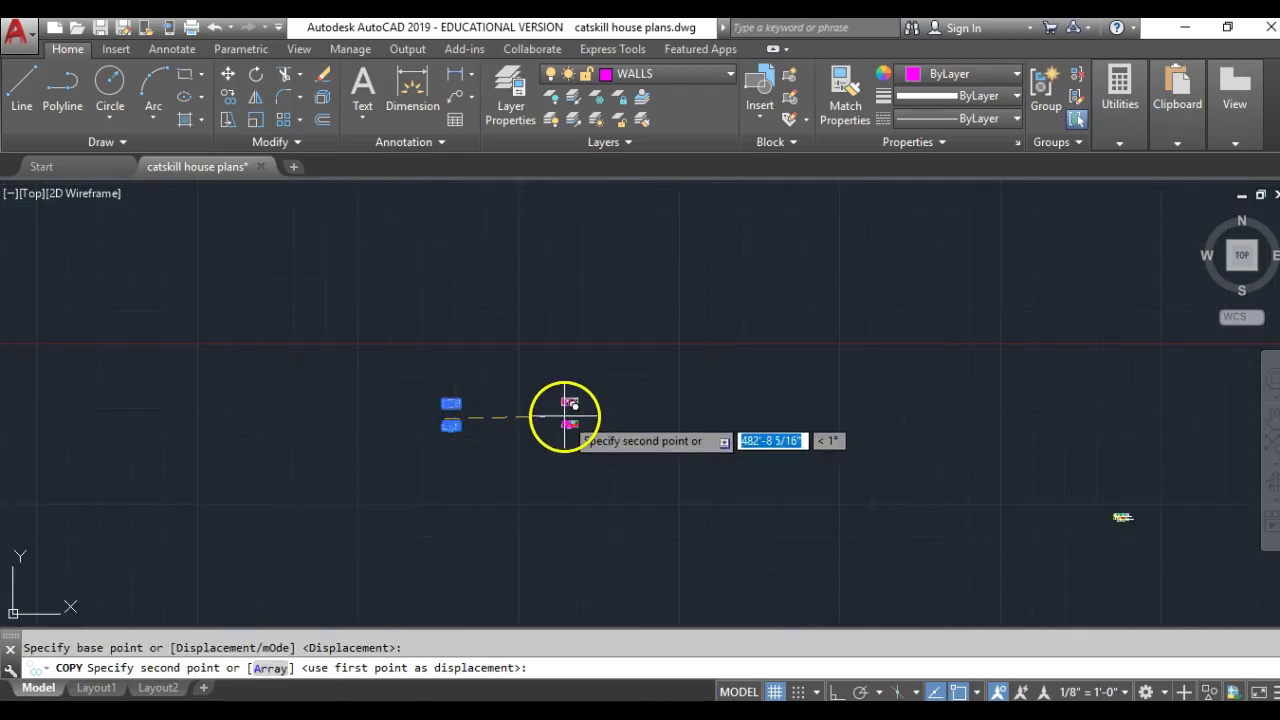
key("F8")
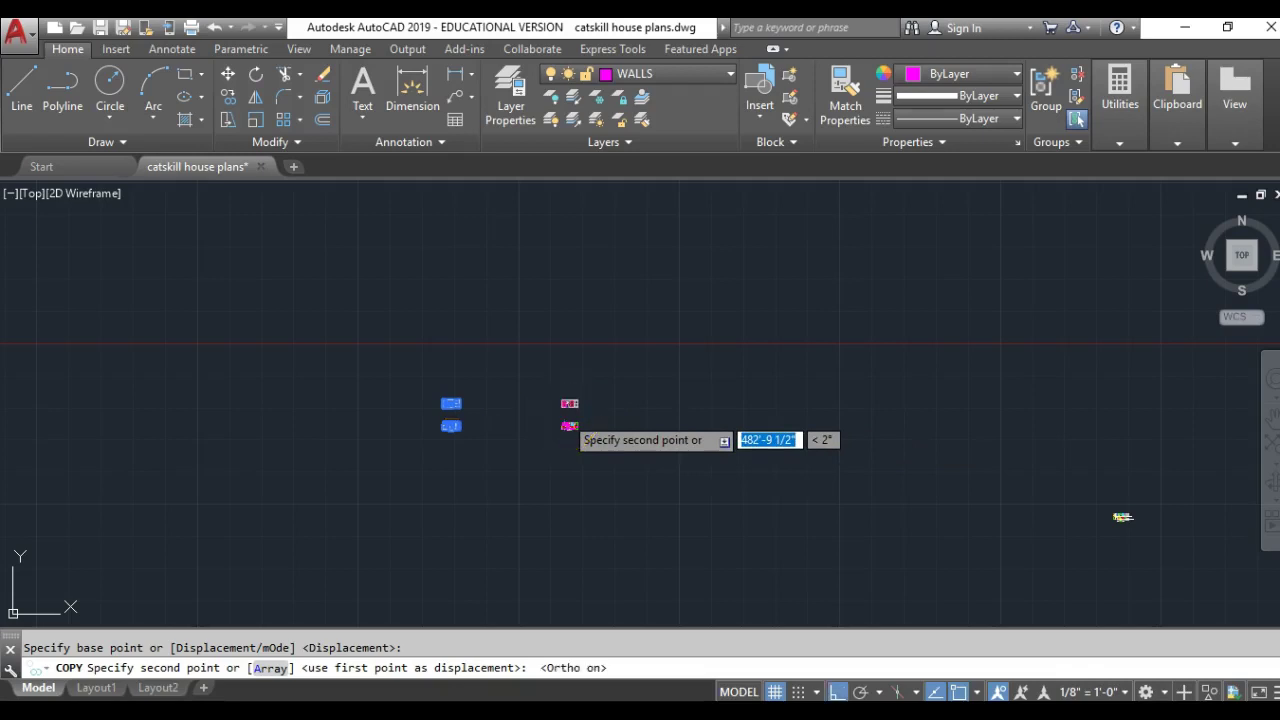
left_click(580, 414)
key("Escape")
- Draw a vertical guide line from the copied upper plan's lower-right outer wall corner down past the lower plan
scroll(1180, 507, "up", 4)
scroll(1029, 557, "up", 5)
scroll(1094, 420, "down", 10)
scroll(754, 348, "up", 8)
middle_click_drag(754, 371, 589, 343)
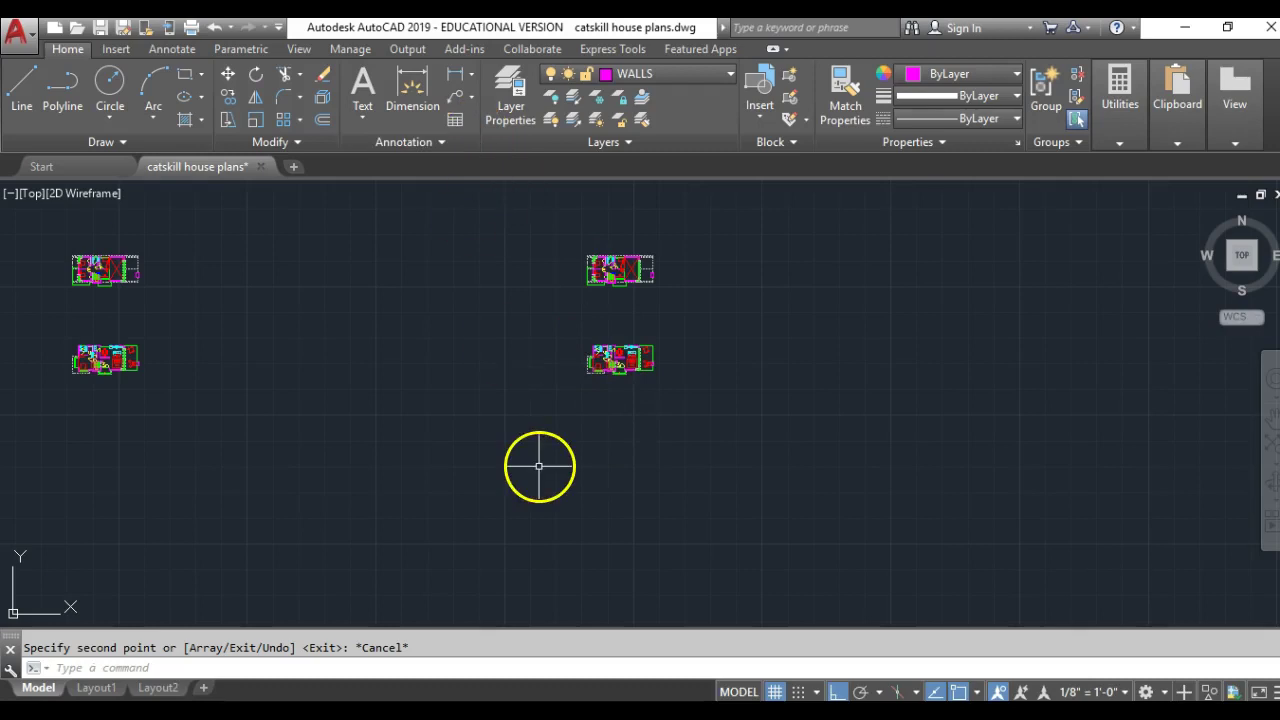
scroll(620, 394, "up", 2)
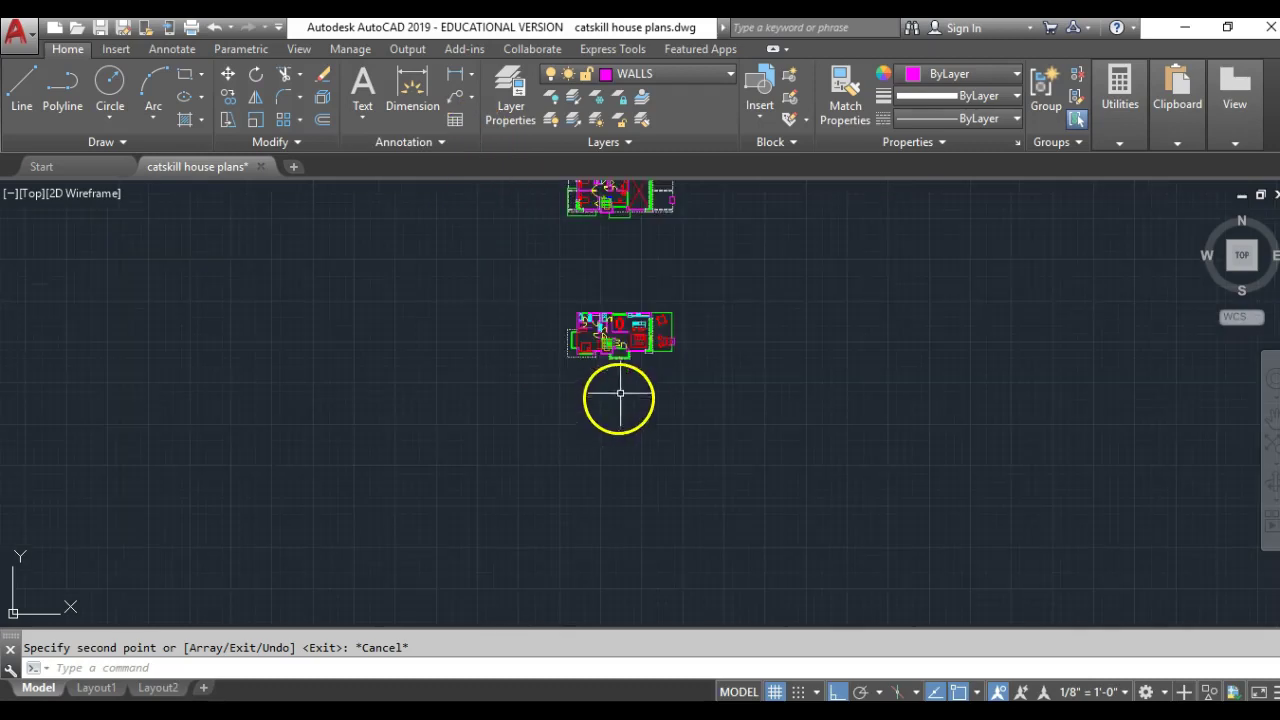
type("l")
key("Return")
scroll(640, 200, "up", 5)
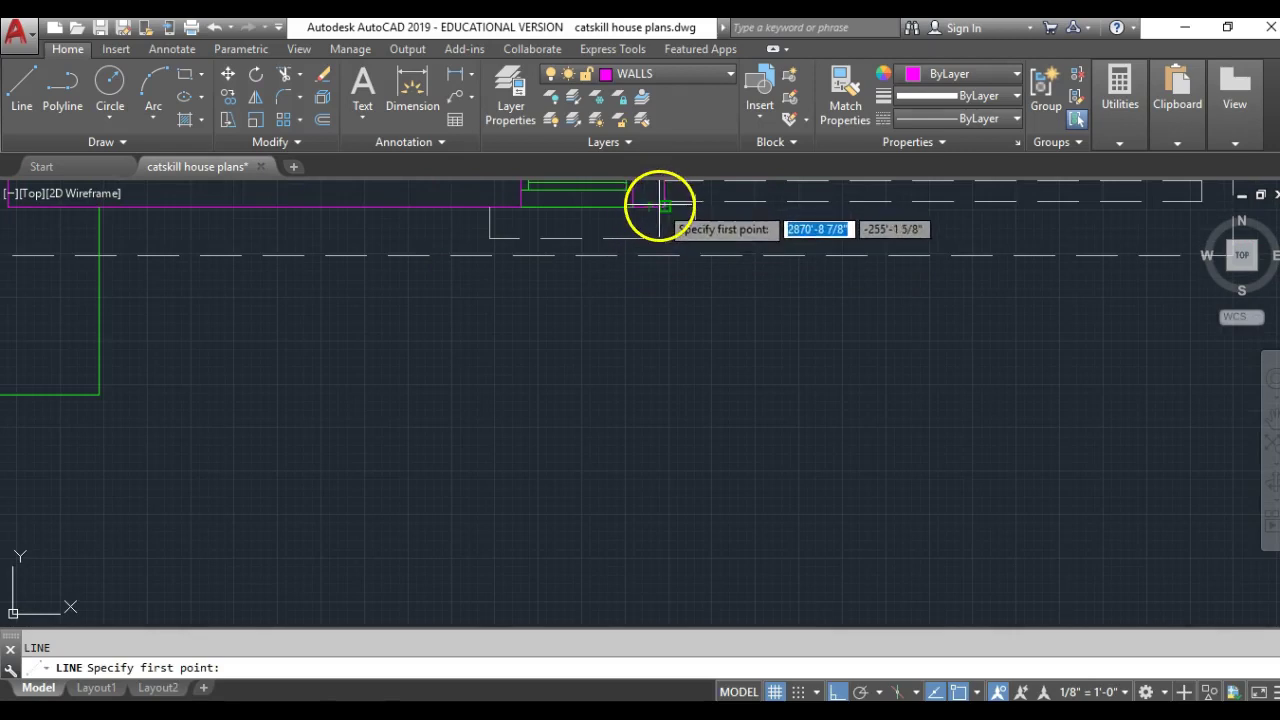
left_click(653, 208)
scroll(653, 208, "down", 2)
scroll(660, 312, "down", 5)
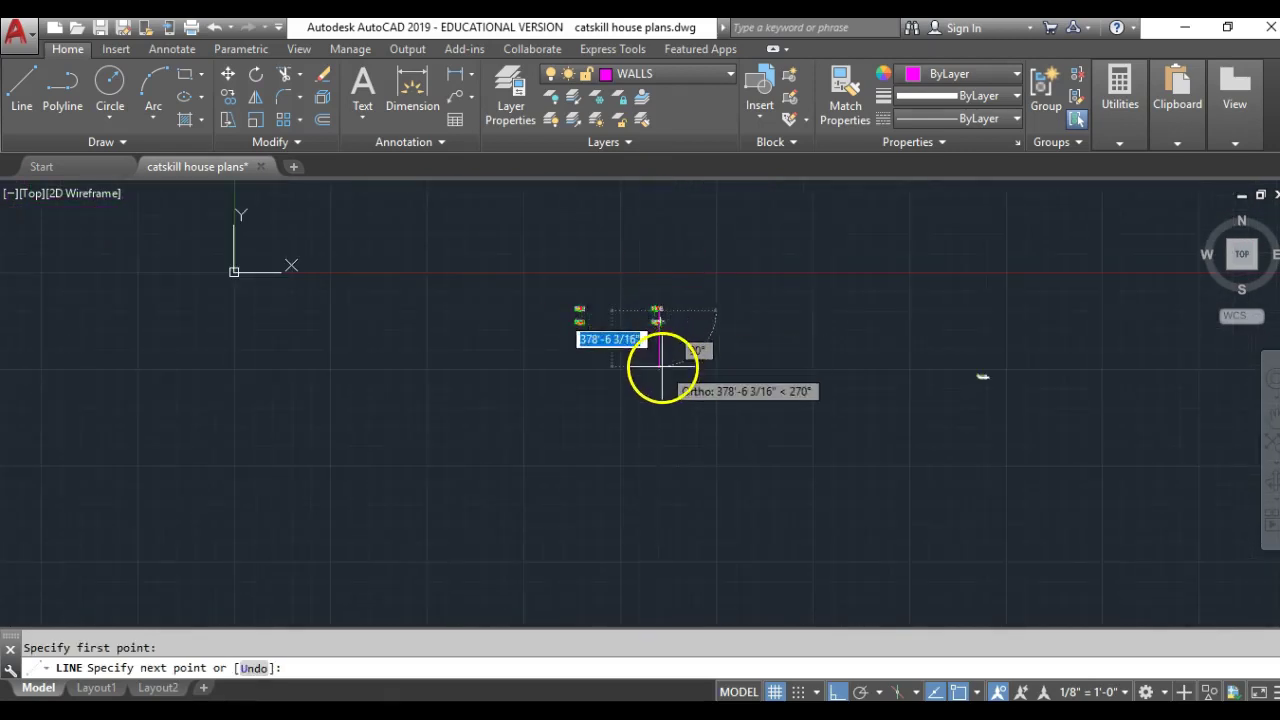
scroll(662, 367, "up", 6)
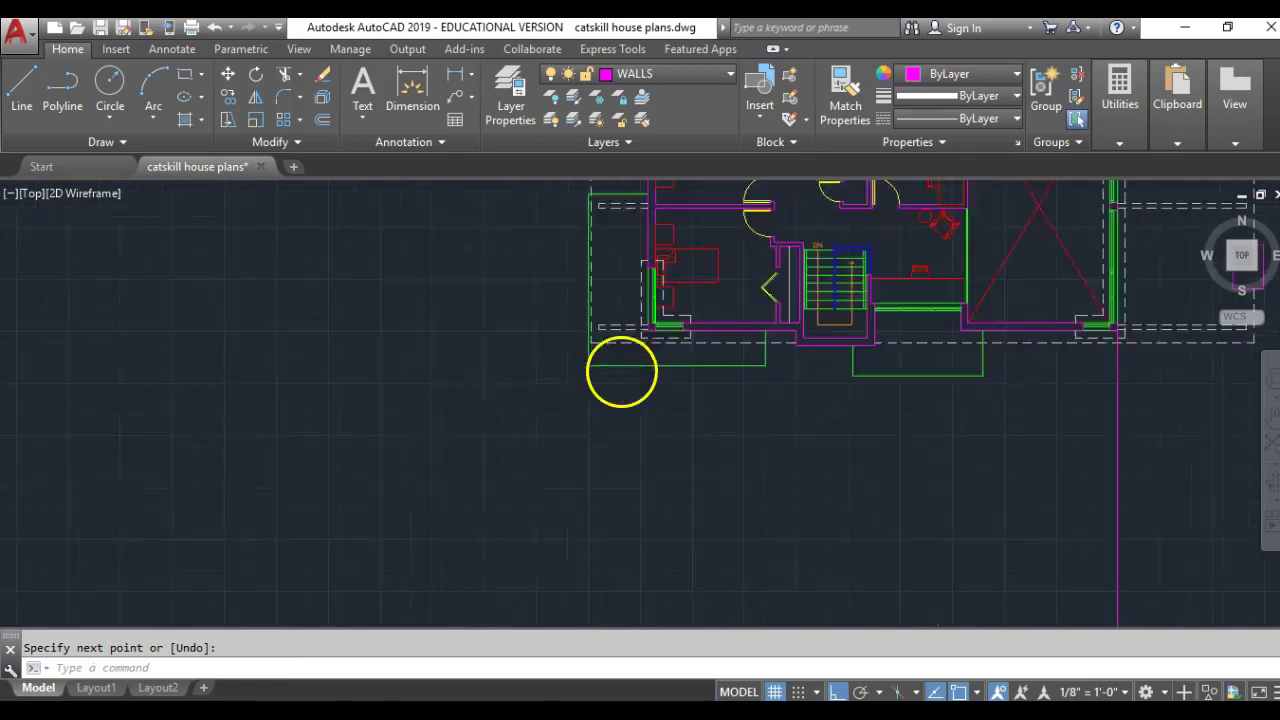
key("Return")
- Draw a second vertical guide line from the copied upper plan's left outer wall down past the lower plan
key("Return")
left_click(668, 307)
scroll(665, 310, "down", 5)
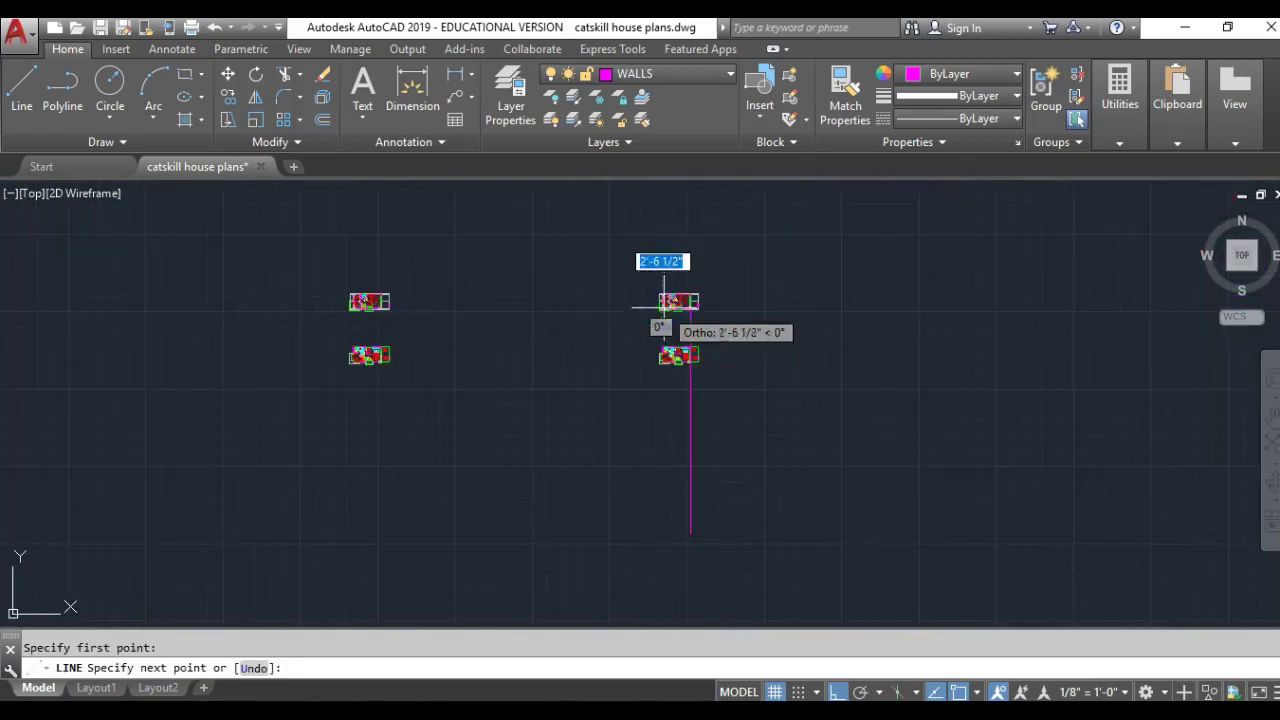
key("Return")
- Draw a horizontal ground line below the copied lower plan, crossing both vertical guide lines
scroll(677, 366, "up", 6)
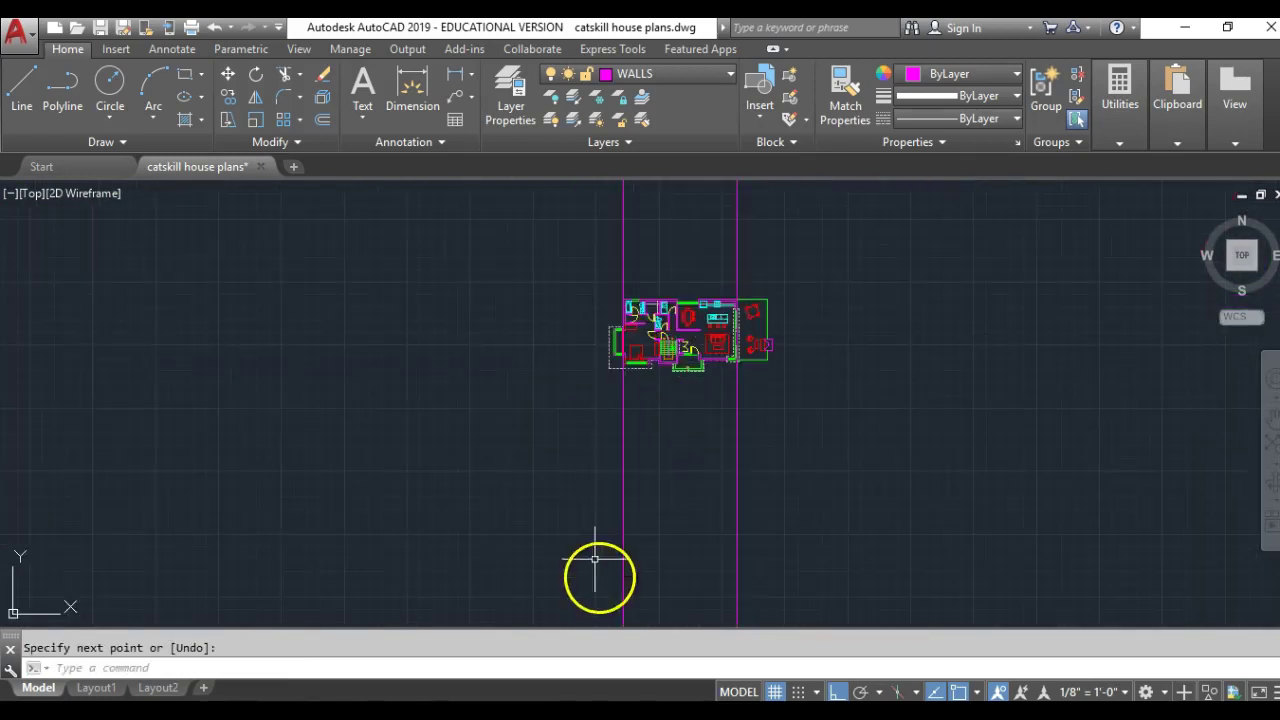
type("l")
key("Return")
left_click(556, 531)
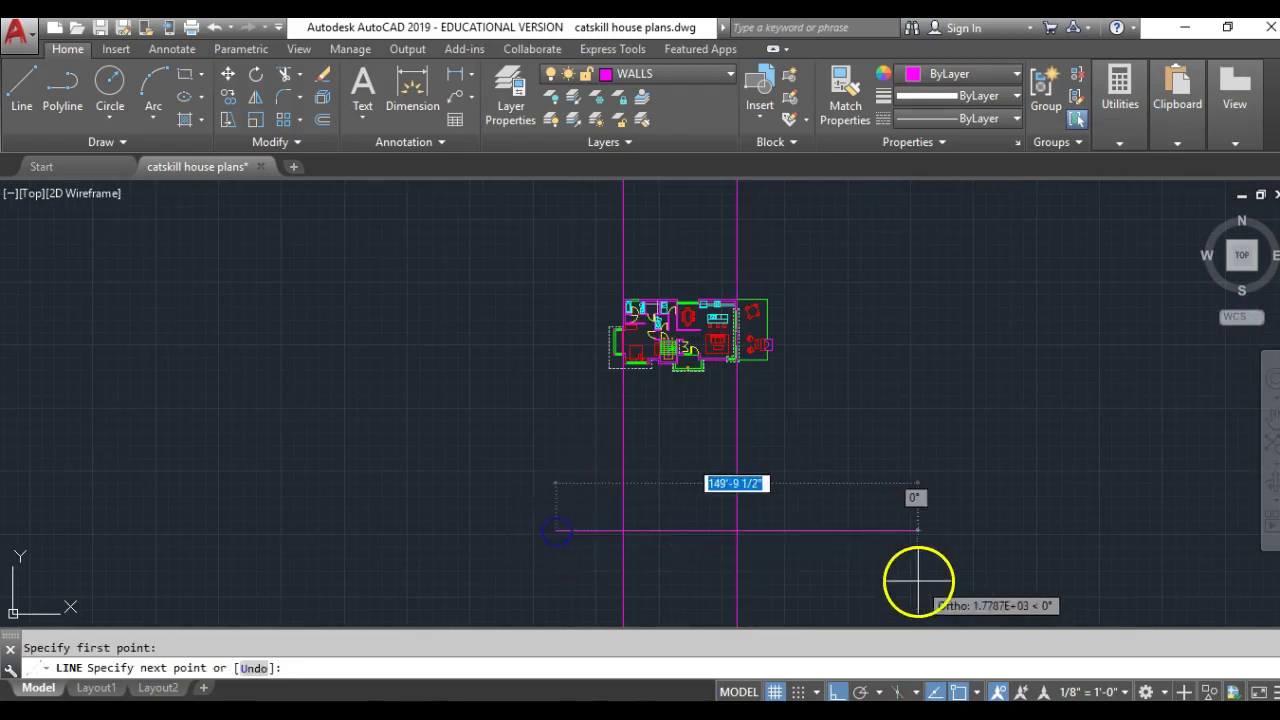
left_click(828, 552)
key("Return")
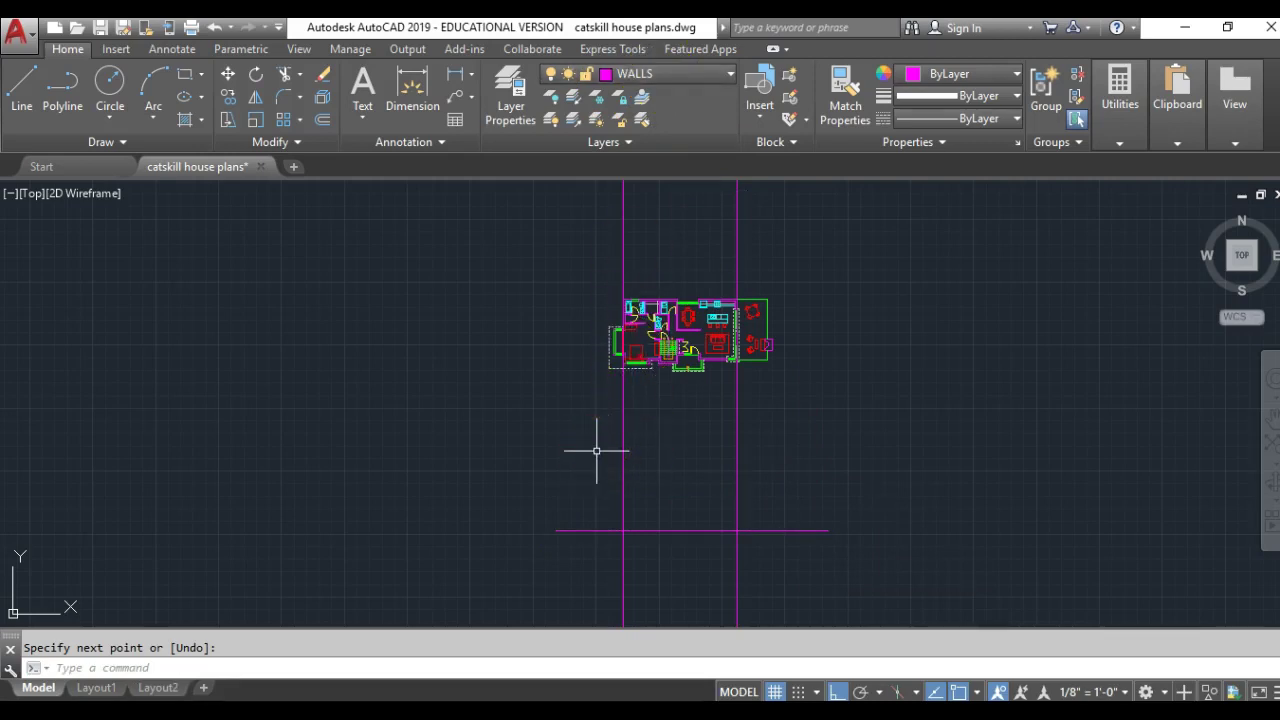
left_click(572, 481)
left_click(571, 503)
scroll(614, 565, "up", 2)
middle_click_drag(529, 392, 497, 428)
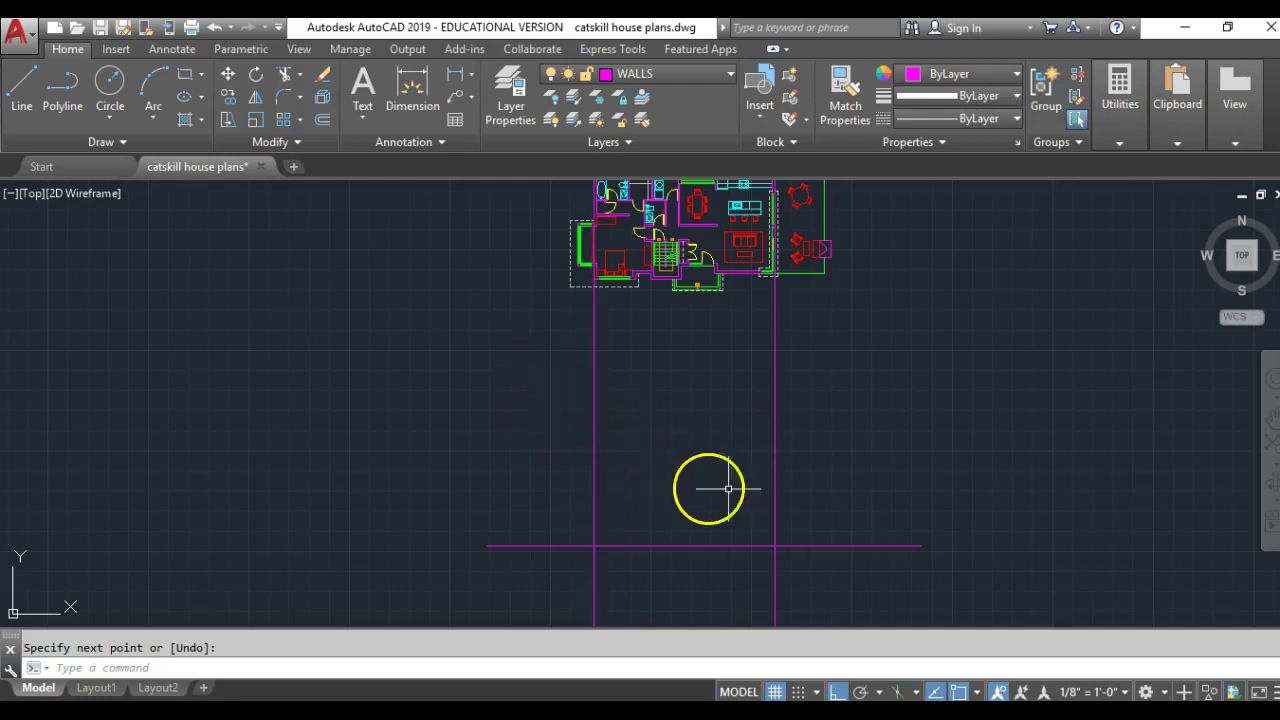
scroll(606, 468, "up", 2)
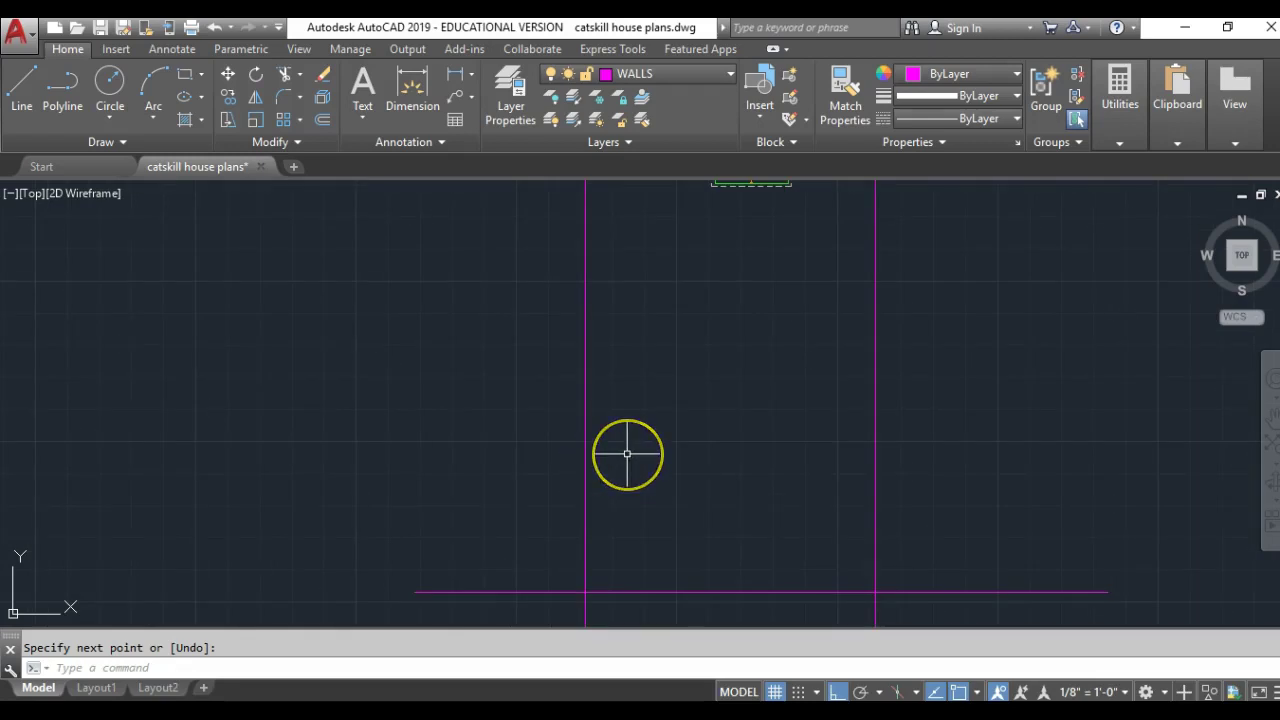
key("Return")
key("Escape")
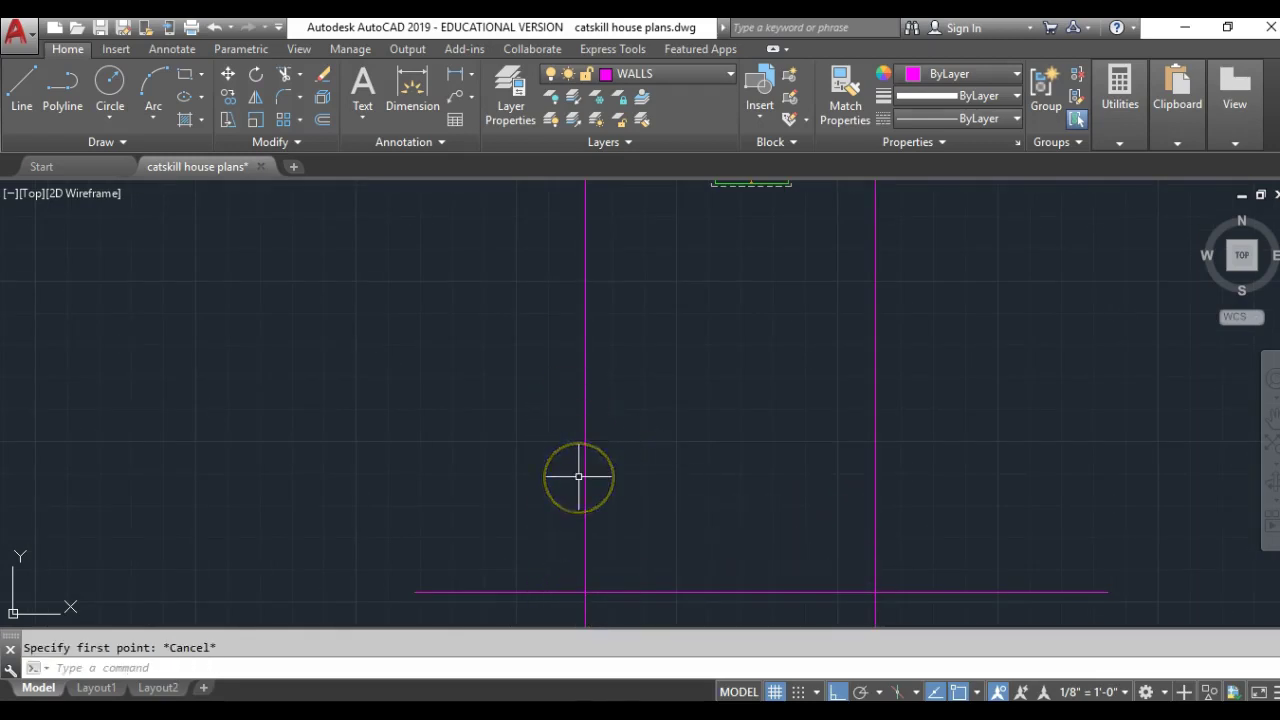
- Offset the ground line 20' upward
type("o")
key("Return")
type("20'")
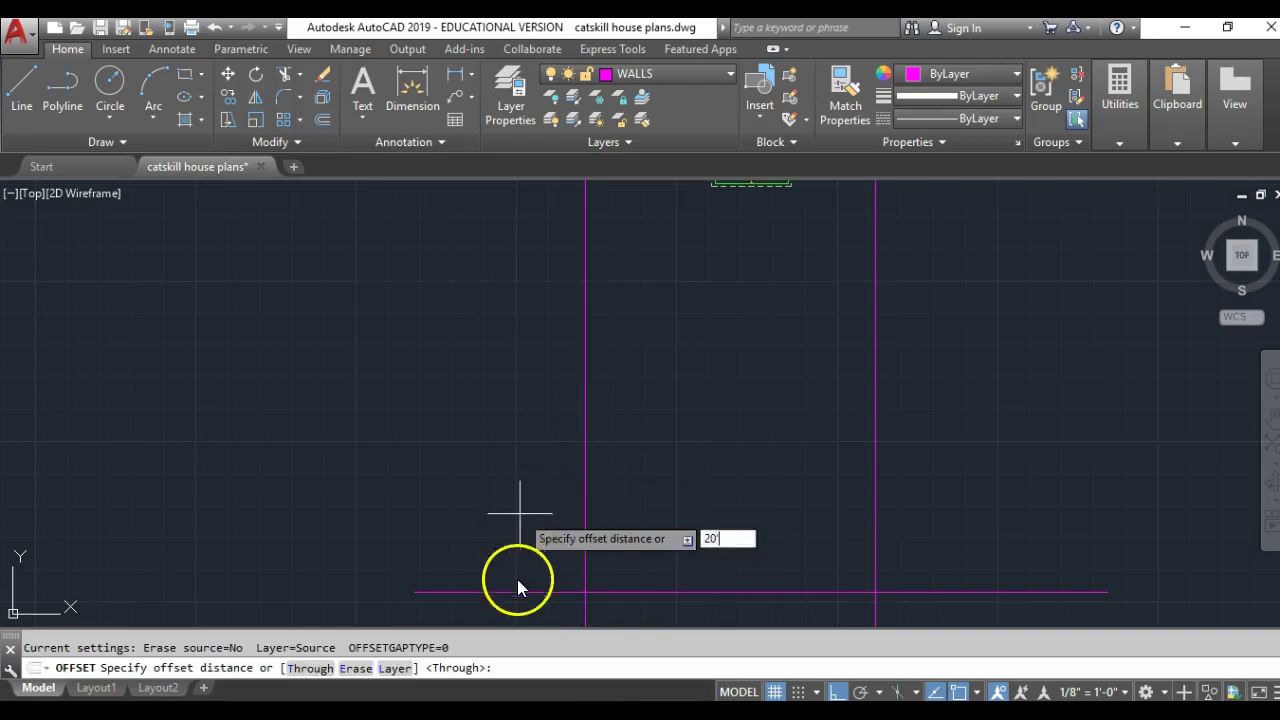
key("Return")
left_click(543, 592)
left_click(545, 428)
key("Return")
- Offset the ground line 12' upward
key("Return")
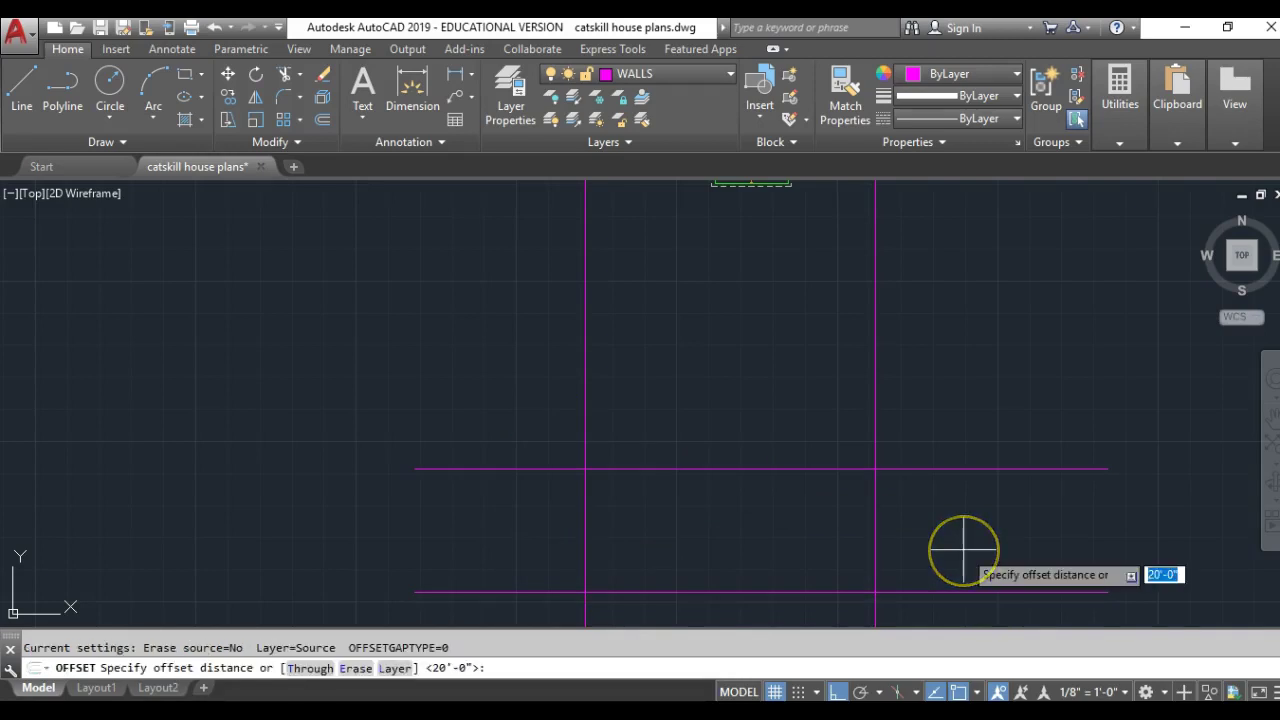
type("12")
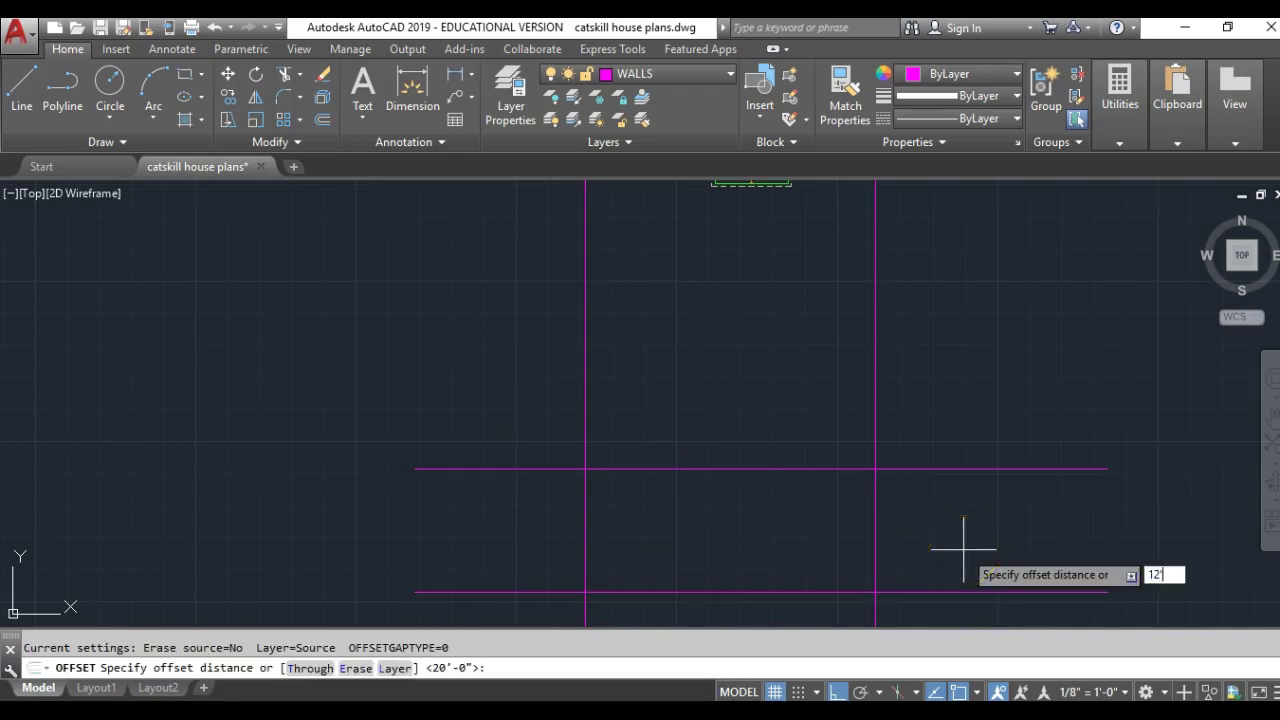
type("'")
key("Return")
left_click(956, 596)
left_click(943, 471)
key("Return")
- Draw the sloped roof line from the 12' line at the right guide to the 20' line at the left guide
type("l")
key("Return")
left_click(875, 518)
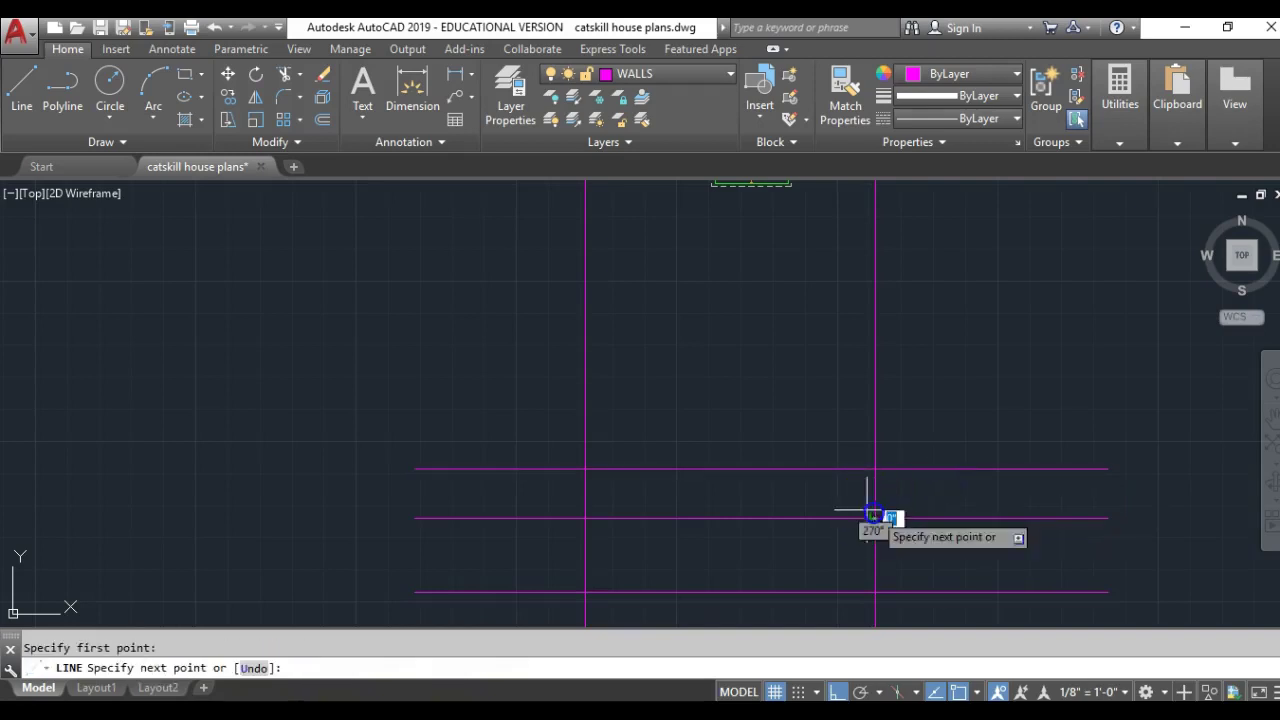
left_click(586, 469)
key("Return")
- Delete the two horizontal offset lines at 12' and 20' above the ground line
left_click(516, 426)
left_click(429, 533)
key("Delete")
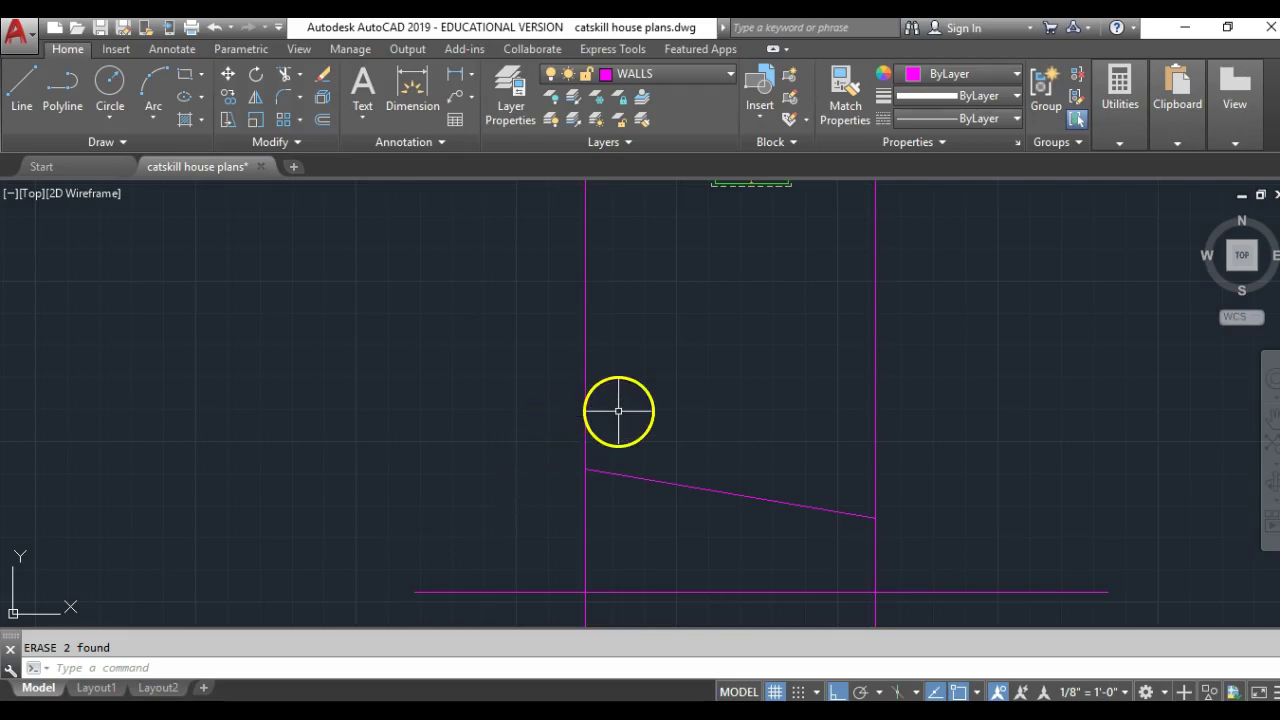
- Fillet the sloped roof line with both vertical guides to form clean corners at the roof ends
type("f")
key("Return")
left_click(630, 478)
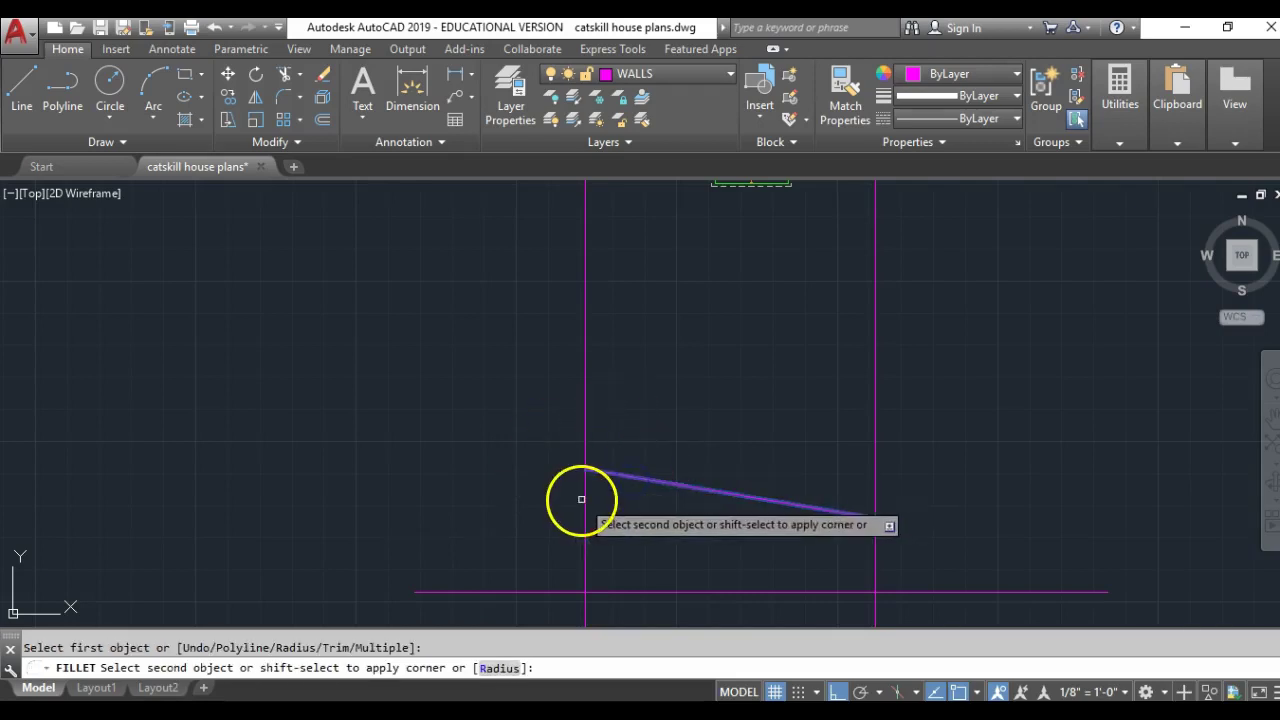
left_click(586, 498)
key("Return")
left_click(754, 491)
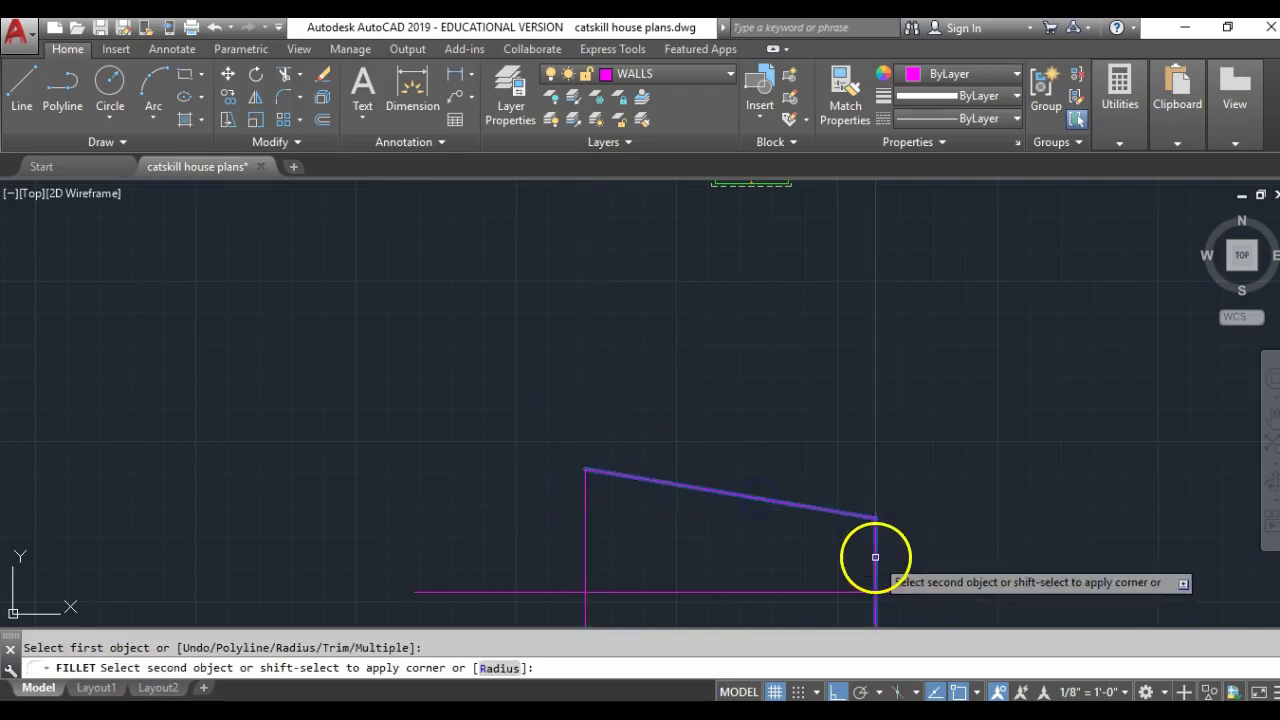
left_click(875, 557)
- Trim both vertical wall lines where they extend below the ground line
scroll(845, 466, "down", 4)
type("tr")
key("Return")
left_click(786, 506)
left_click(766, 526)
key("Return")
left_click(920, 563)
left_click(648, 577)
key("Return")
- Draw a vertical line from the lower plan's stair bump-out left corner down to the ground line
scroll(675, 496, "down", 4)
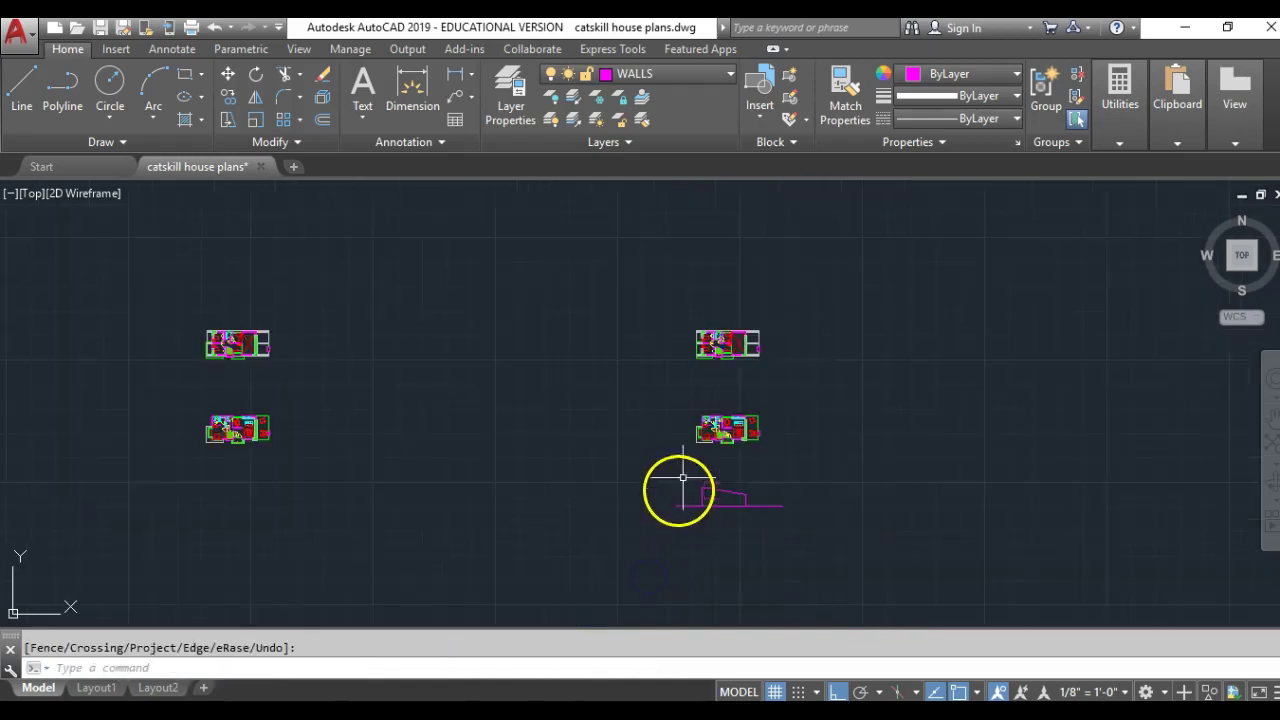
scroll(712, 442, "up", 4)
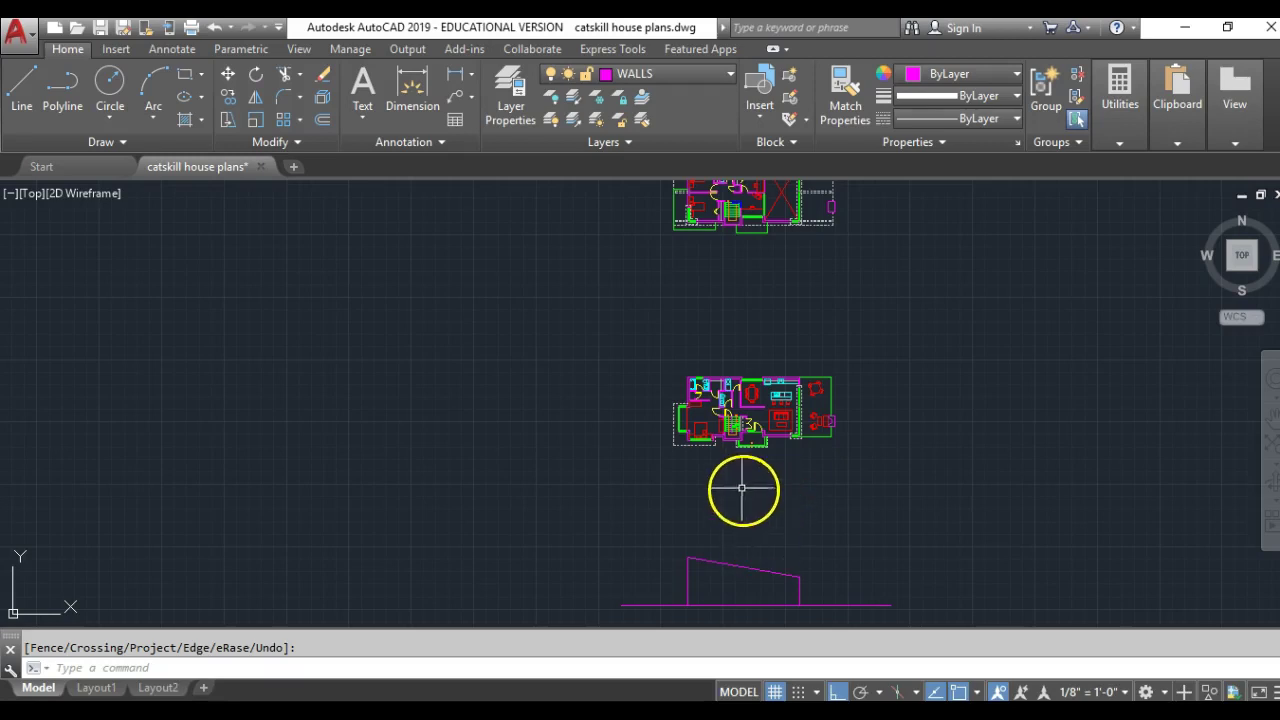
scroll(733, 461, "up", 5)
scroll(706, 413, "down", 4)
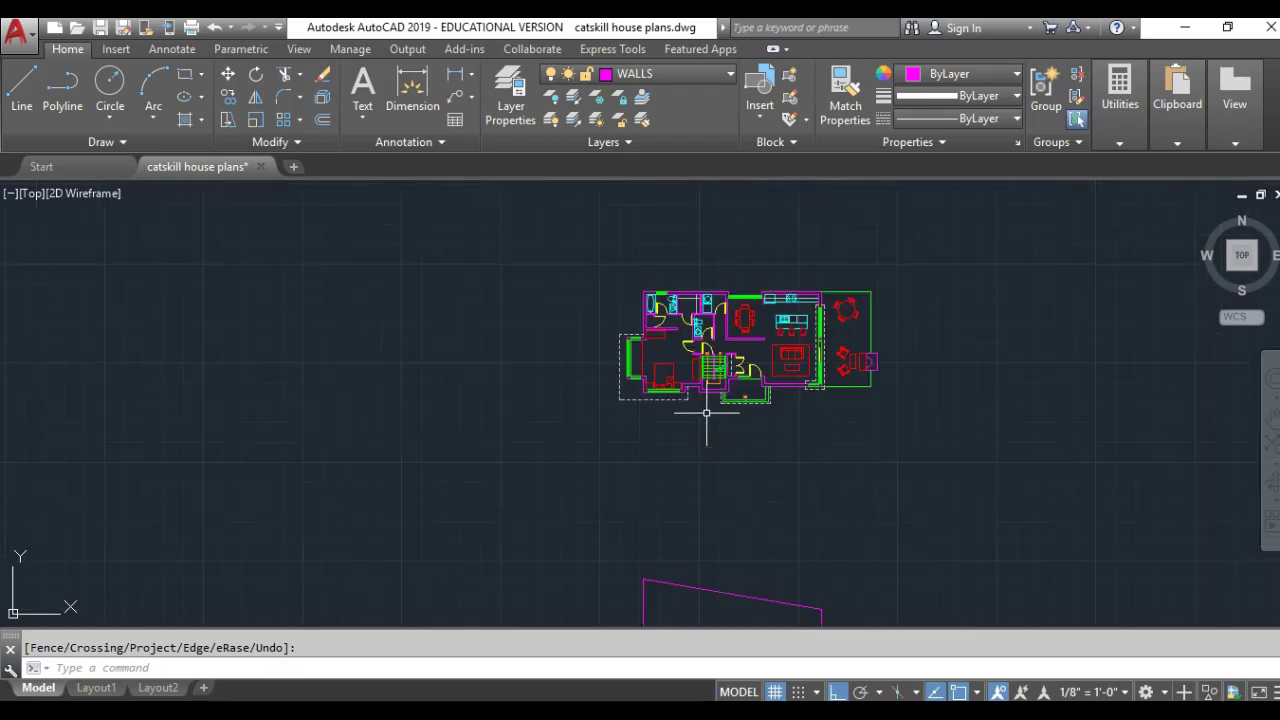
type("l")
key("Return")
scroll(706, 400, "up", 4)
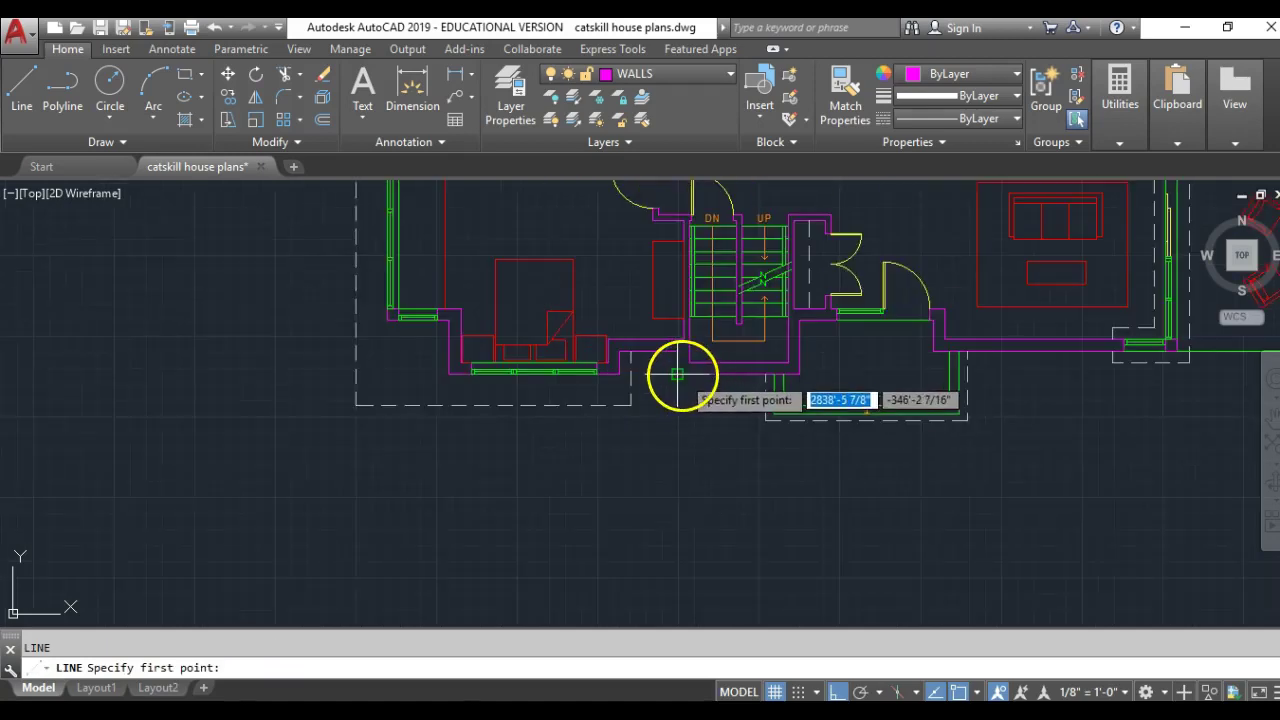
left_click(679, 374)
scroll(679, 374, "down", 8)
scroll(674, 429, "up", 3)
left_click(704, 576)
key("Return")
- Draw a vertical line from the stair bump-out's right corner down to the ground line
scroll(722, 311, "up", 7)
key("Return")
left_click(799, 340)
scroll(799, 340, "down", 7)
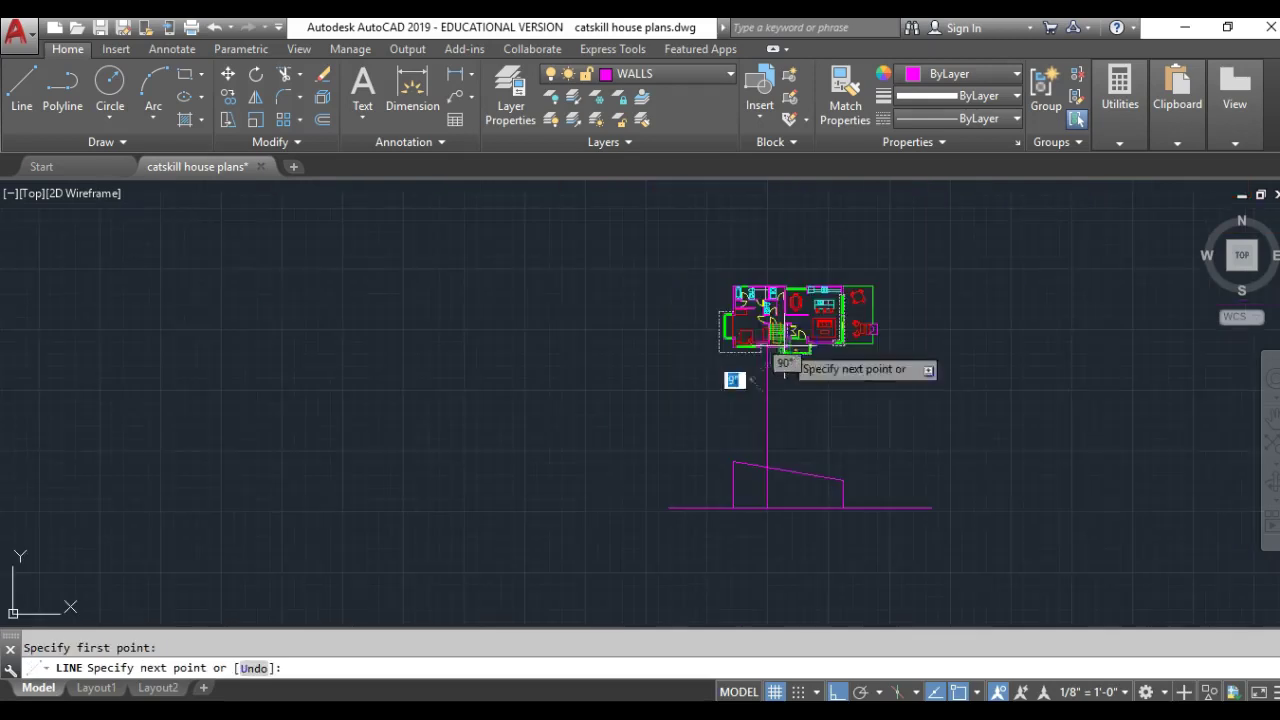
left_click(788, 510)
key("Return")
- Draw a horizontal line across both stair bump-out guides just above the sloped roof line
scroll(793, 321, "up", 4)
scroll(745, 413, "down", 2)
scroll(745, 430, "down", 1)
scroll(743, 526, "up", 2)
middle_click_drag(748, 512, 745, 398)
scroll(744, 400, "up", 1)
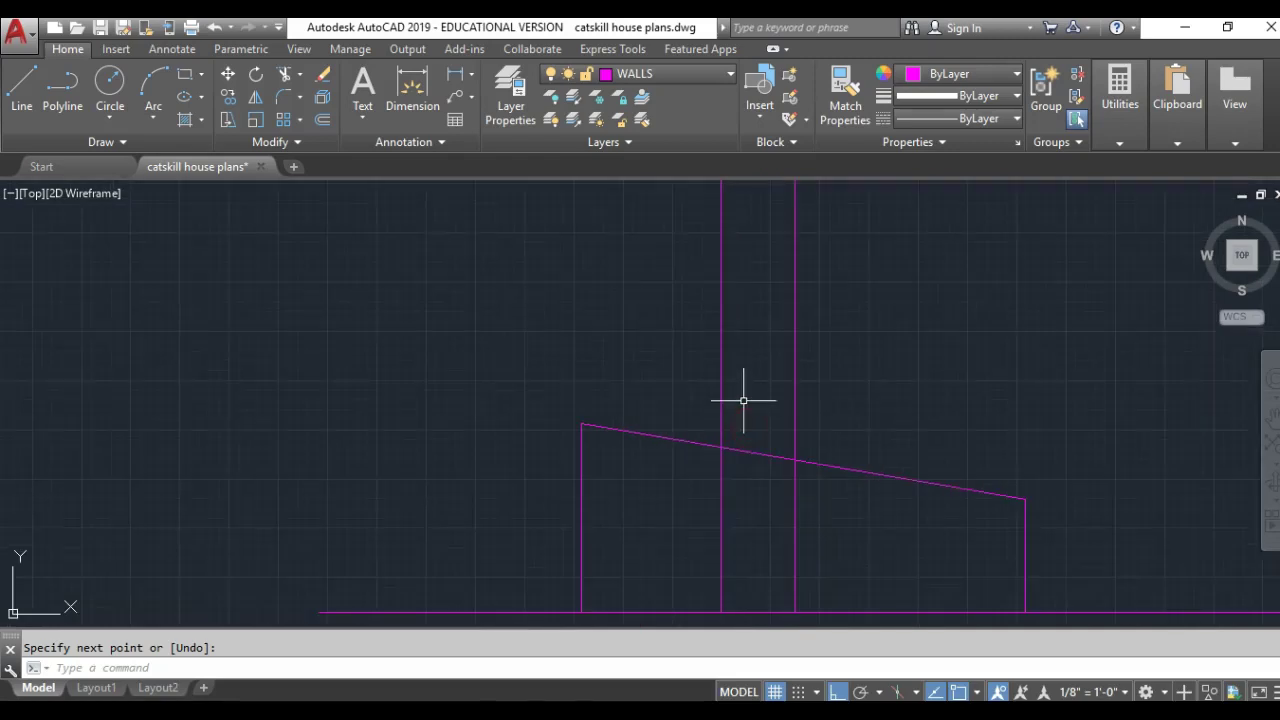
key("Return")
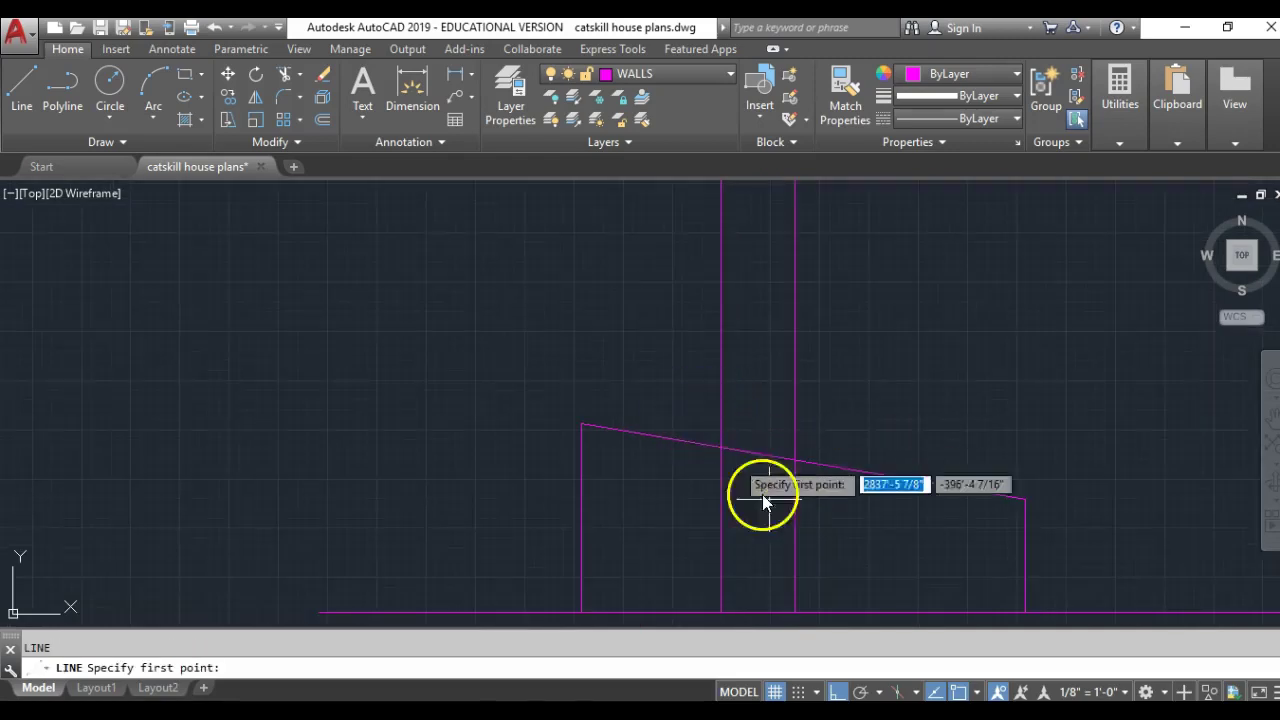
left_click(817, 419)
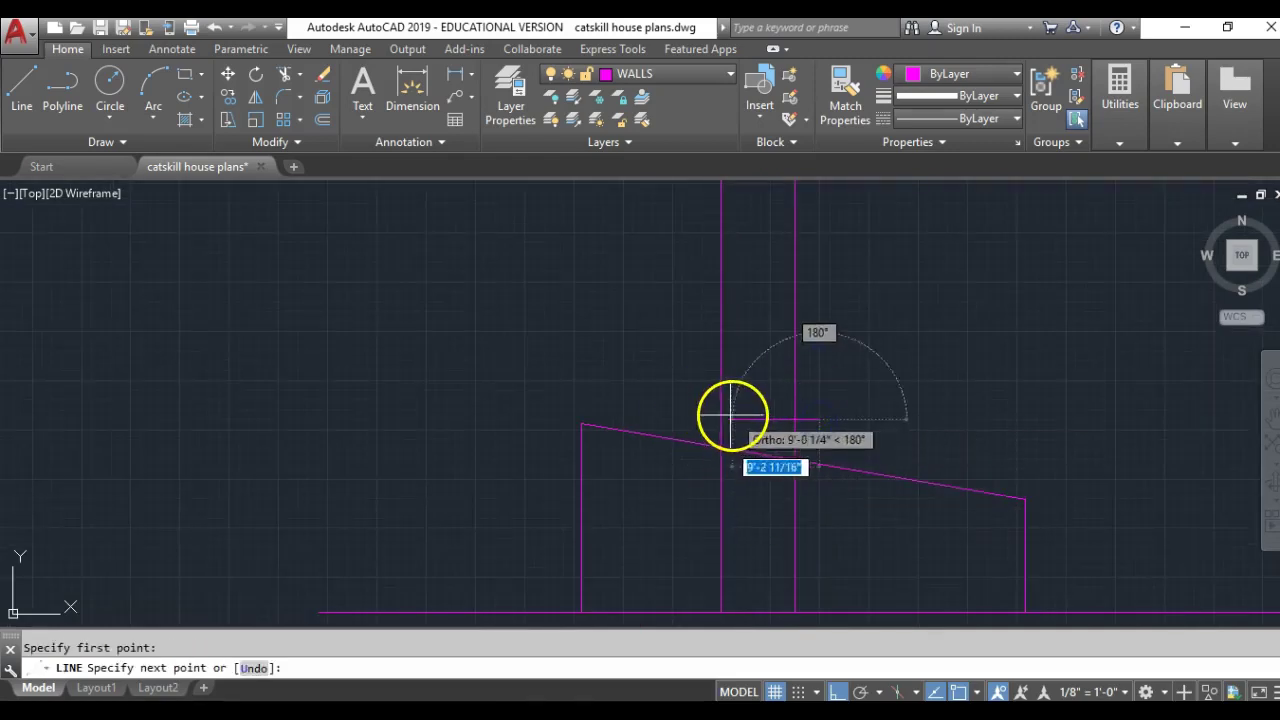
key("Return")
key("Return")
key("Escape")
key("Escape")
- Fillet the horizontal line with both stair bump-out guides to square off the tower's top corners
type("f")
key("Return")
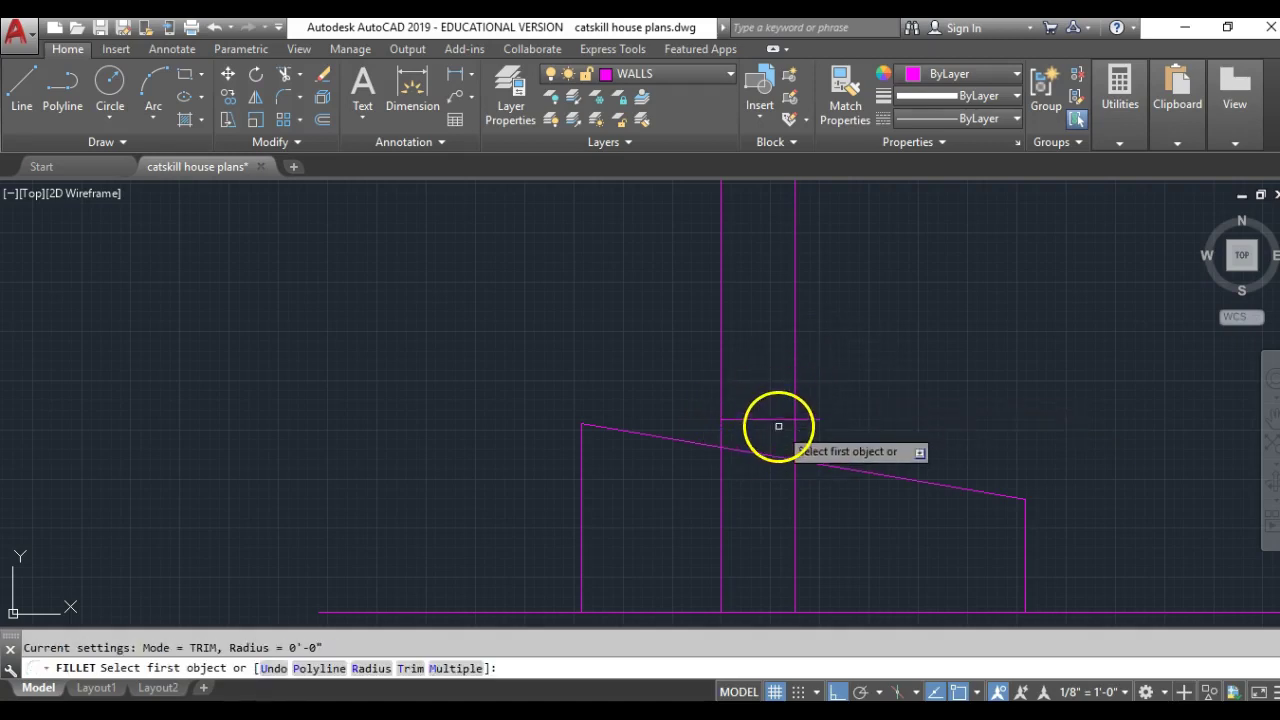
left_click(777, 420)
left_click(794, 437)
key("Return")
left_click(768, 419)
left_click(720, 425)
- Trim the sloped roof line where it passes between the two stair tower walls
type("tr")
key("Return")
key("Return")
left_click(748, 453)
key("Return")
scroll(795, 481, "down", 2)
scroll(701, 271, "up", 1)
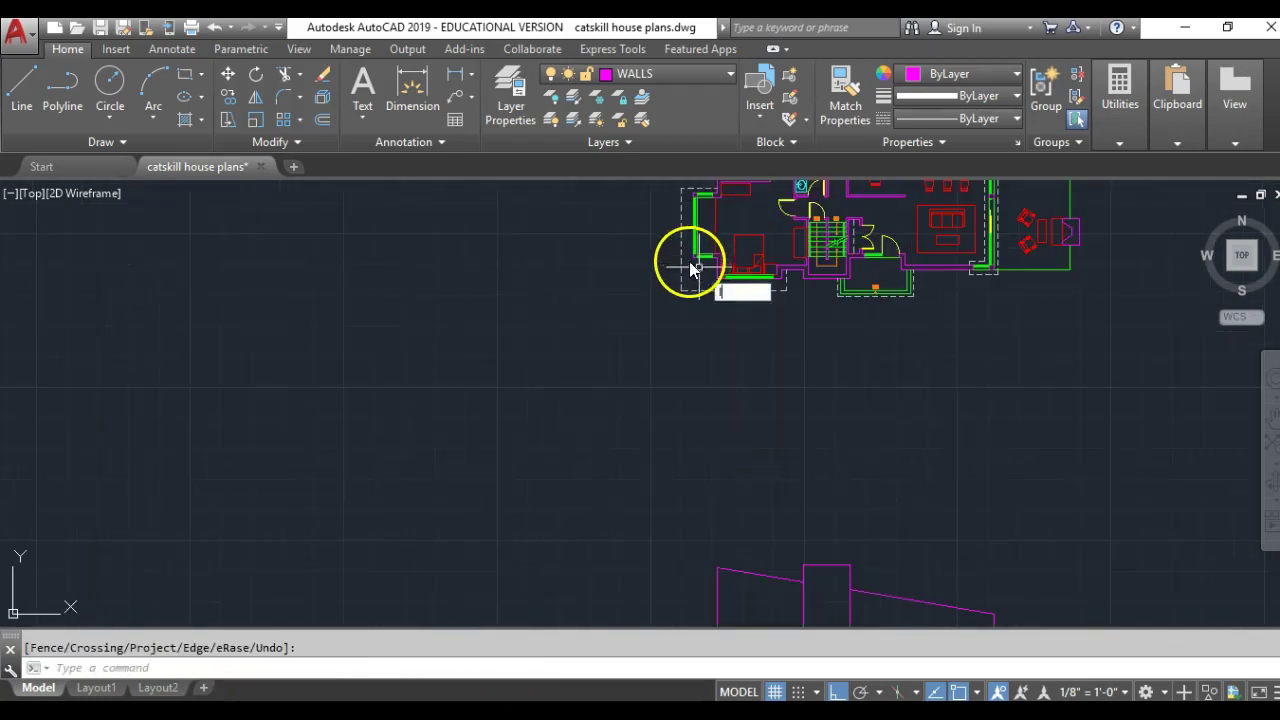
- Draw a vertical line from the lower plan's left bump-out outer corner down to the ground line
key("Return")
key("Escape")
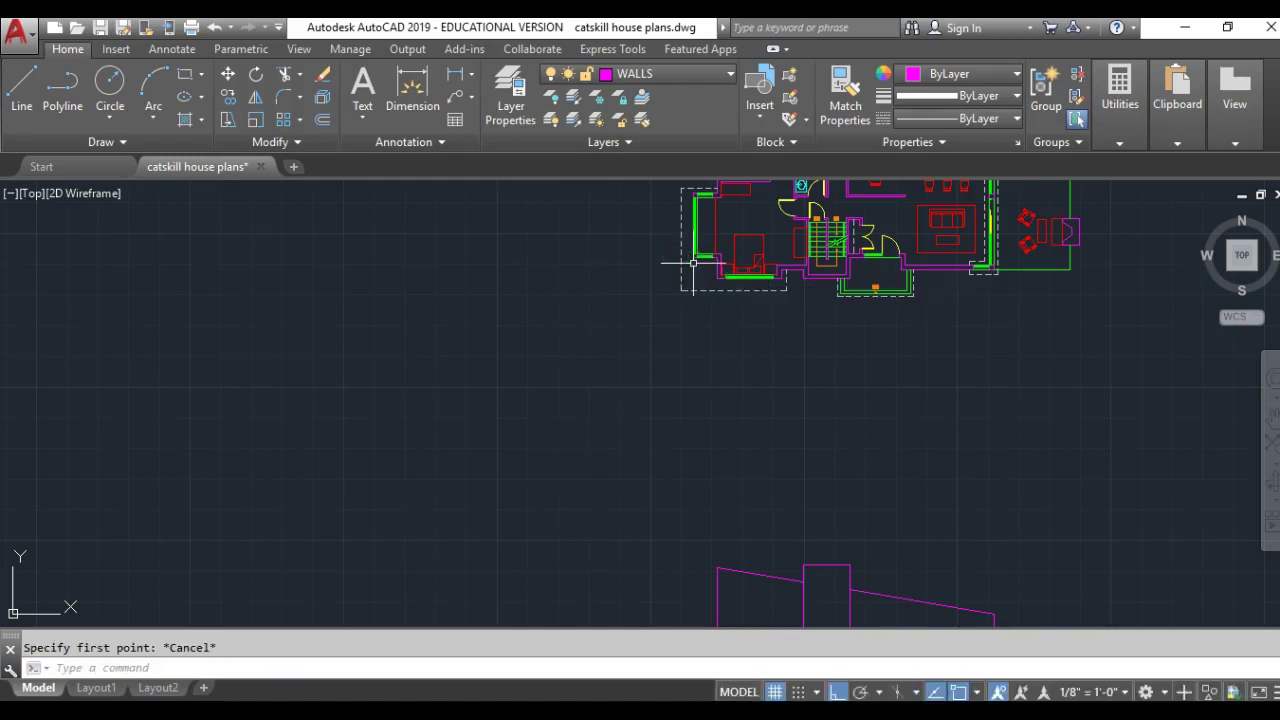
key("Return")
left_click(674, 263)
scroll(686, 251, "down", 4)
scroll(674, 400, "up", 4)
left_click(692, 452)
scroll(709, 420, "up", 5)
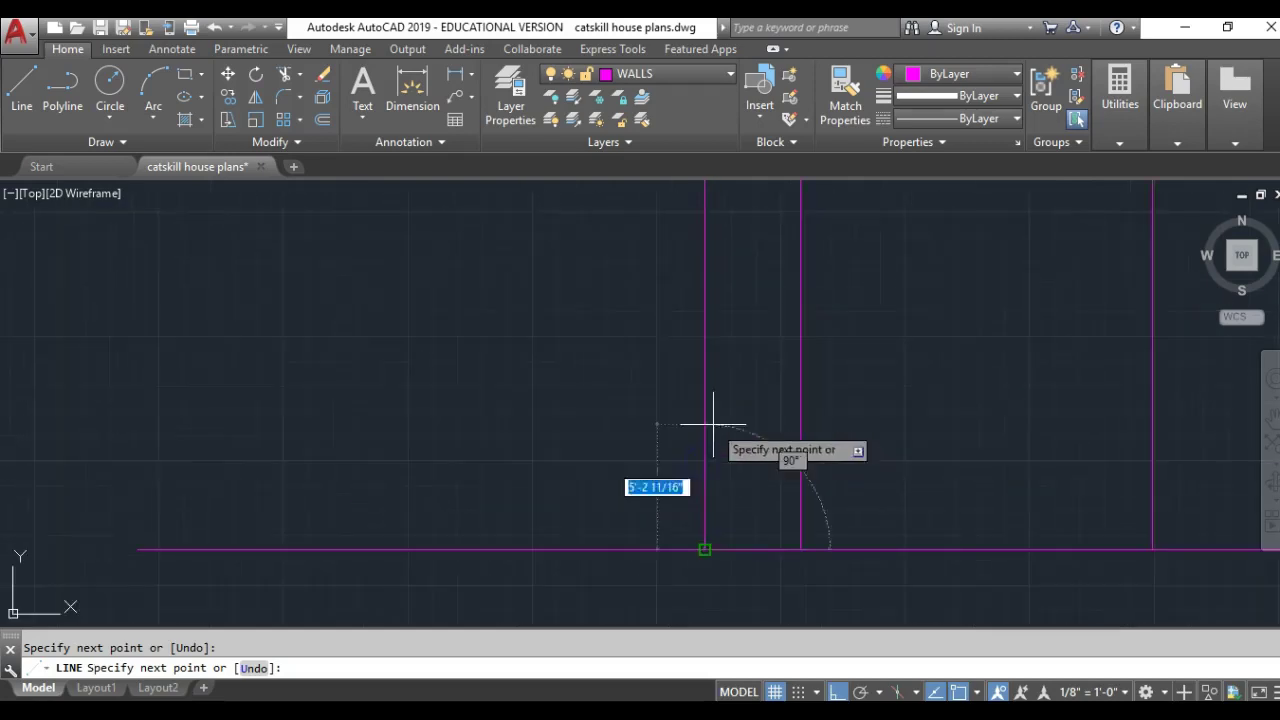
key("Return")
- Draw a horizontal line from the left wall's midpoint to the bump-out guide and fillet the two into a corner
scroll(831, 361, "down", 2)
key("Return")
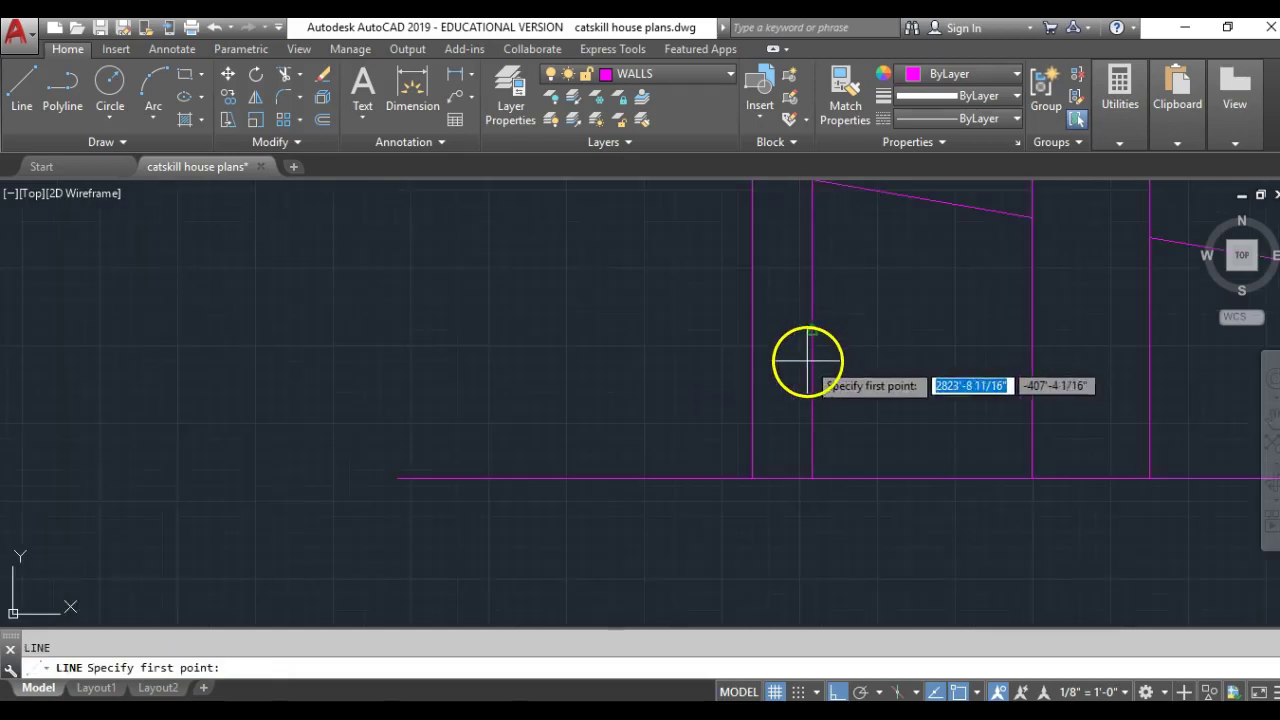
left_click(808, 361)
left_click(754, 326)
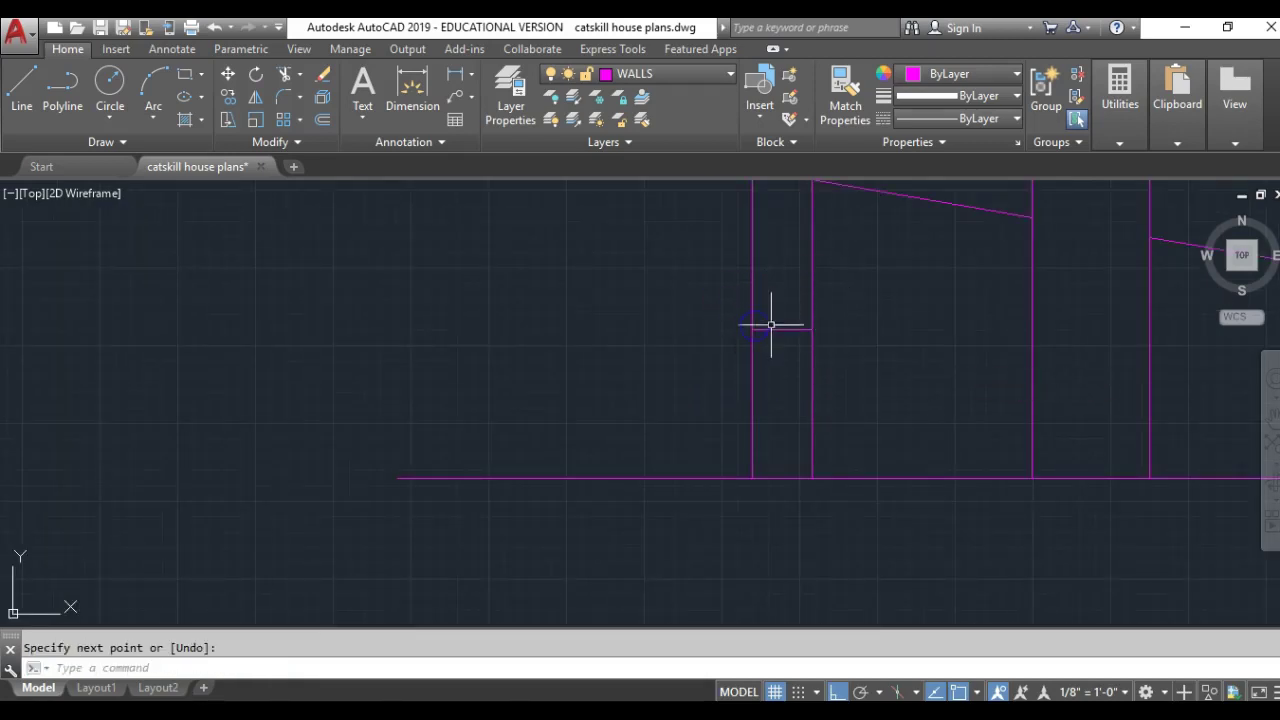
key("Return")
left_click(768, 329)
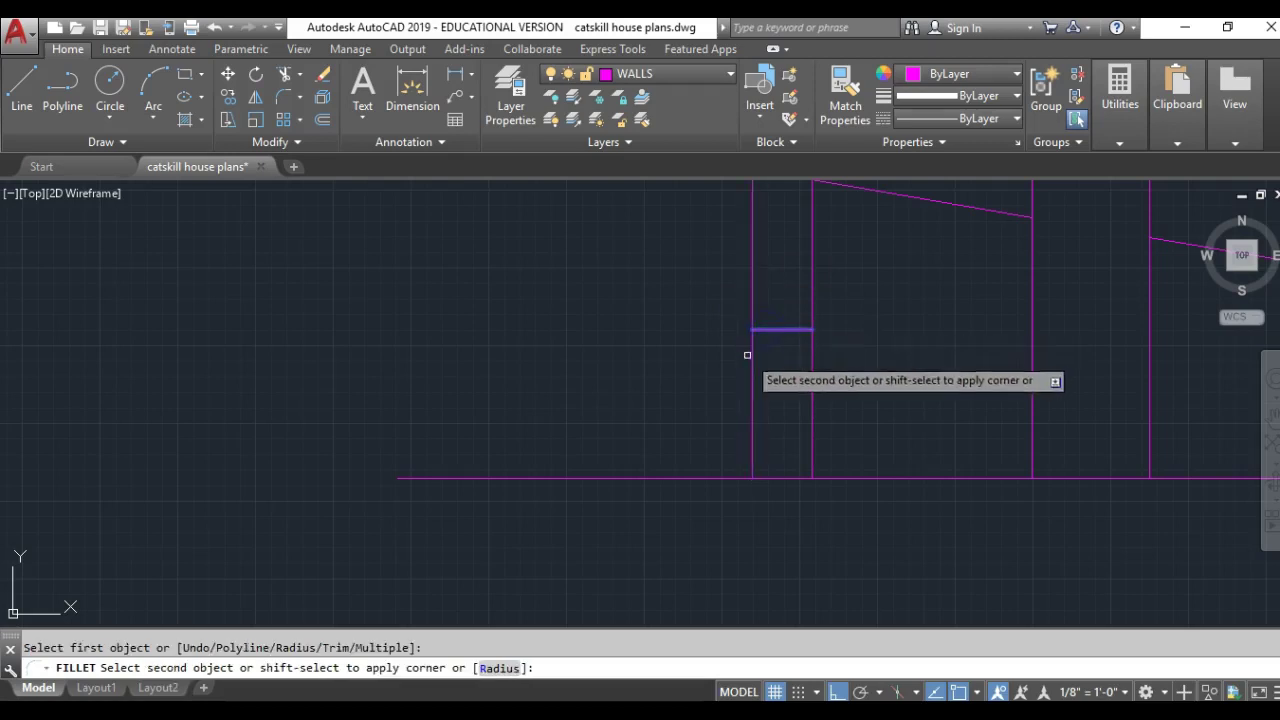
left_click(754, 355)
- Draw a vertical guide from the left edge of the lower plan's front bedroom window down into the elevation
scroll(754, 370, "down", 4)
scroll(758, 292, "up", 2)
scroll(758, 292, "up", 3)
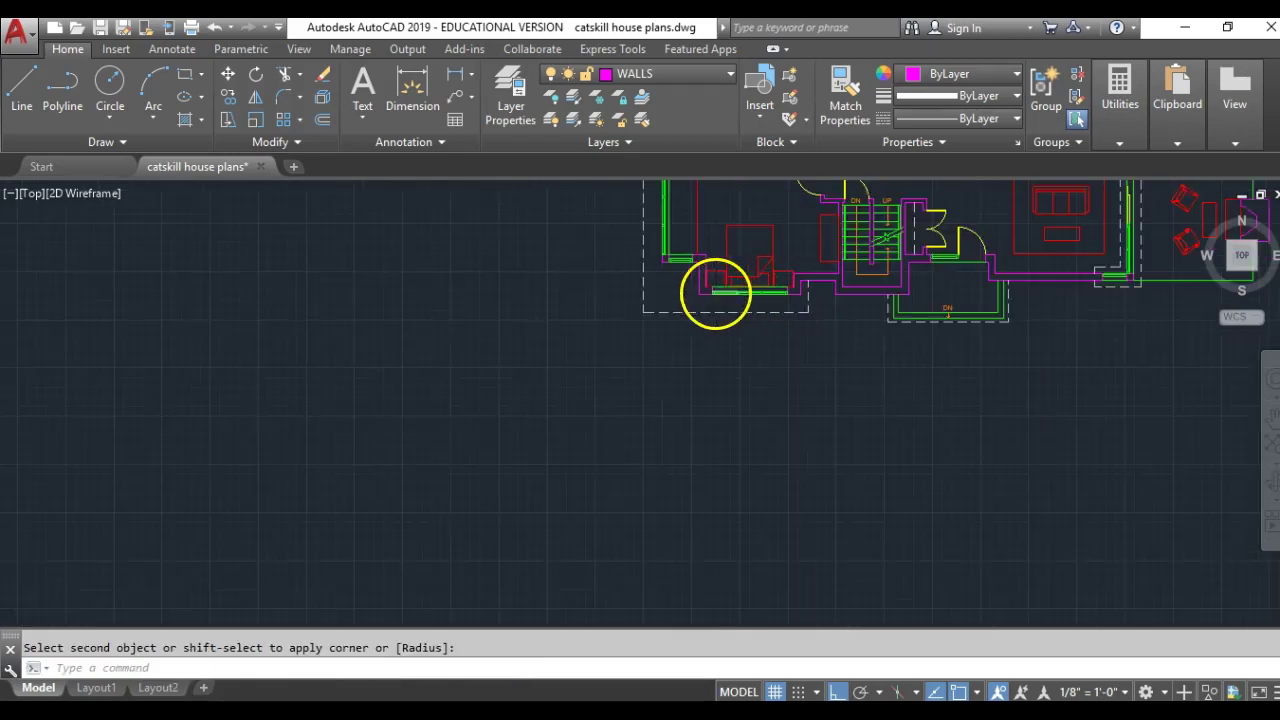
key("Return")
scroll(701, 297, "up", 2)
left_click(726, 283)
scroll(726, 284, "down", 5)
scroll(737, 514, "up", 4)
left_click(743, 526)
key("Return")
- Draw a vertical guide from the right edge of the front bedroom window down into the elevation
scroll(763, 412, "down", 4)
scroll(763, 306, "up", 5)
key("Return")
scroll(760, 207, "up", 2)
left_click(755, 198)
scroll(763, 251, "down", 3)
scroll(751, 449, "up", 3)
scroll(737, 352, "up", 4)
left_click(788, 472)
key("Return")
- Draw a horizontal sill line across the two window guides, a short distance above the ground line
scroll(789, 467, "up", 2)
type("l")
key("Return")
left_click(858, 470)
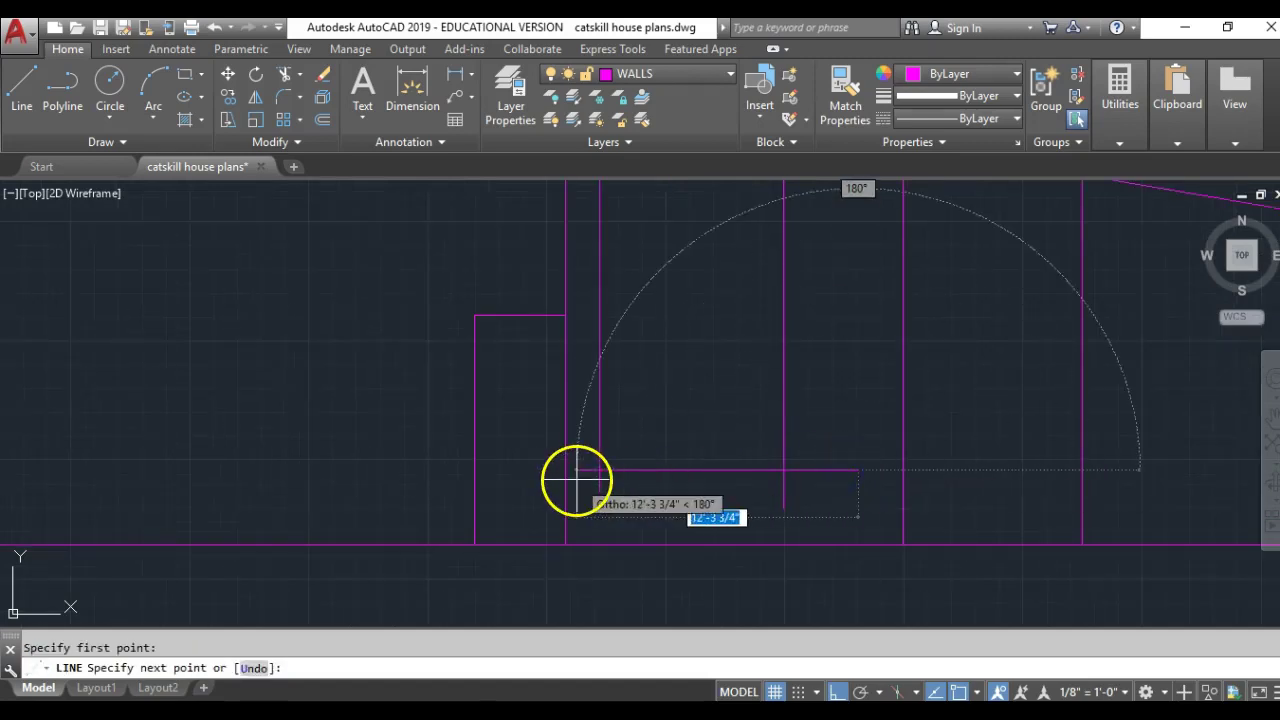
left_click(576, 482)
key("Return")
- Fillet the sill line with both window guides to form the window's lower corners
key("Return")
left_click(616, 469)
left_click(600, 453)
key("Return")
left_click(644, 469)
left_click(784, 436)
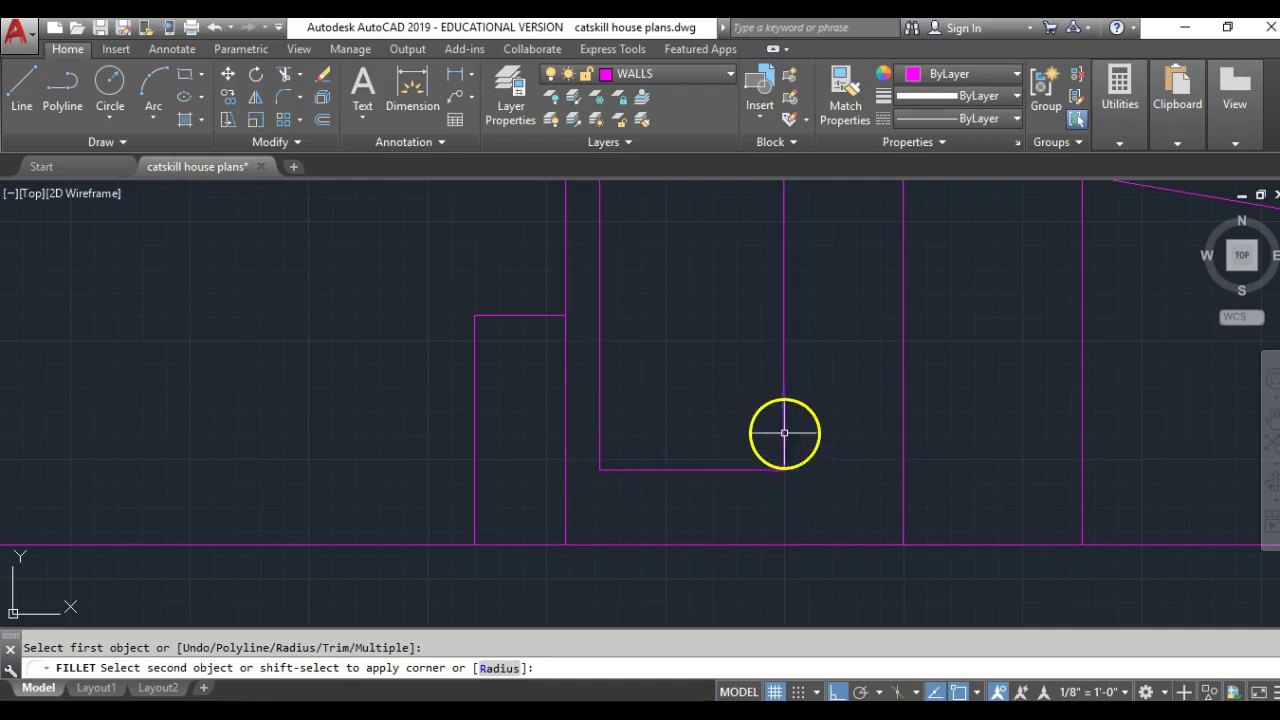
- Offset the window's sill line upward by about 6'-2 1/2" to create the head line
type("o")
key("Return")
left_click(691, 469)
left_click(688, 328)
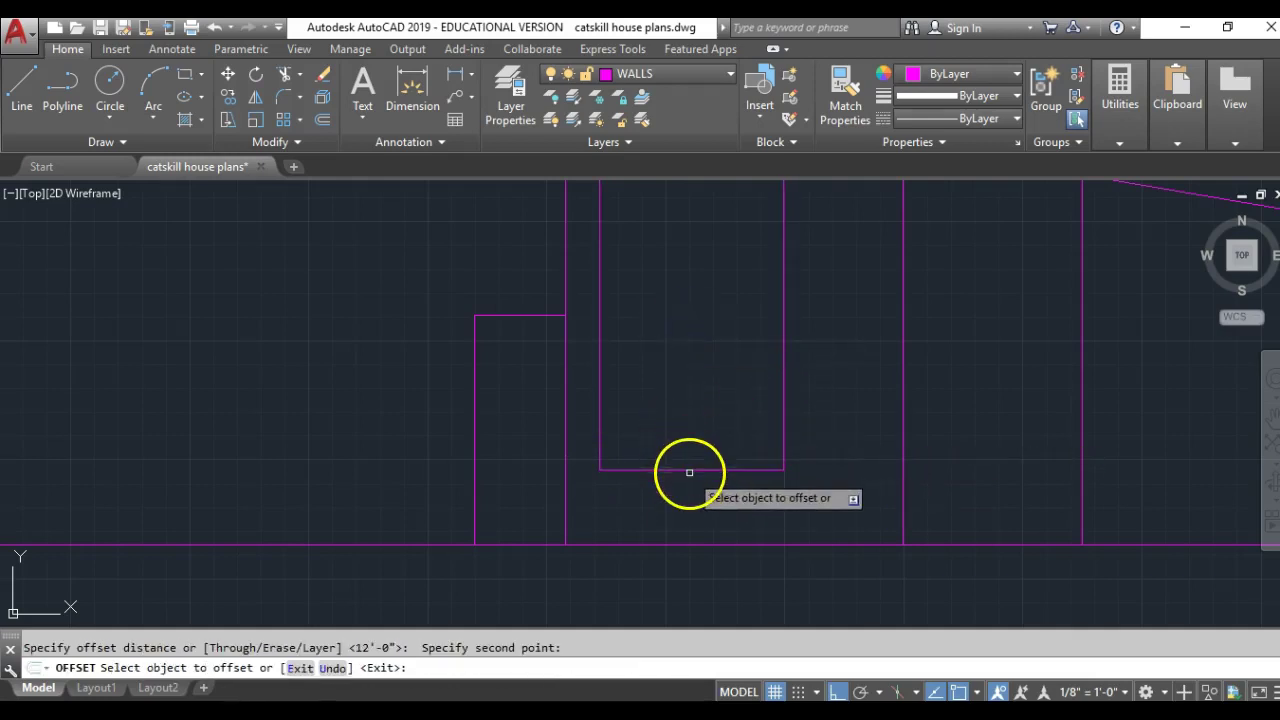
left_click(687, 467)
left_click(668, 340)
- Fillet the window's head line with both vertical guides to close the window rectangle
type("f")
key("Return")
left_click(632, 327)
left_click(600, 349)
key("Return")
left_click(720, 328)
left_click(784, 351)
- Offset the sloped roof lines on both sides of the stair tower downward by 12"
scroll(742, 390, "down", 5)
scroll(742, 348, "up", 5)
key("Escape")
type("o")
key("Return")
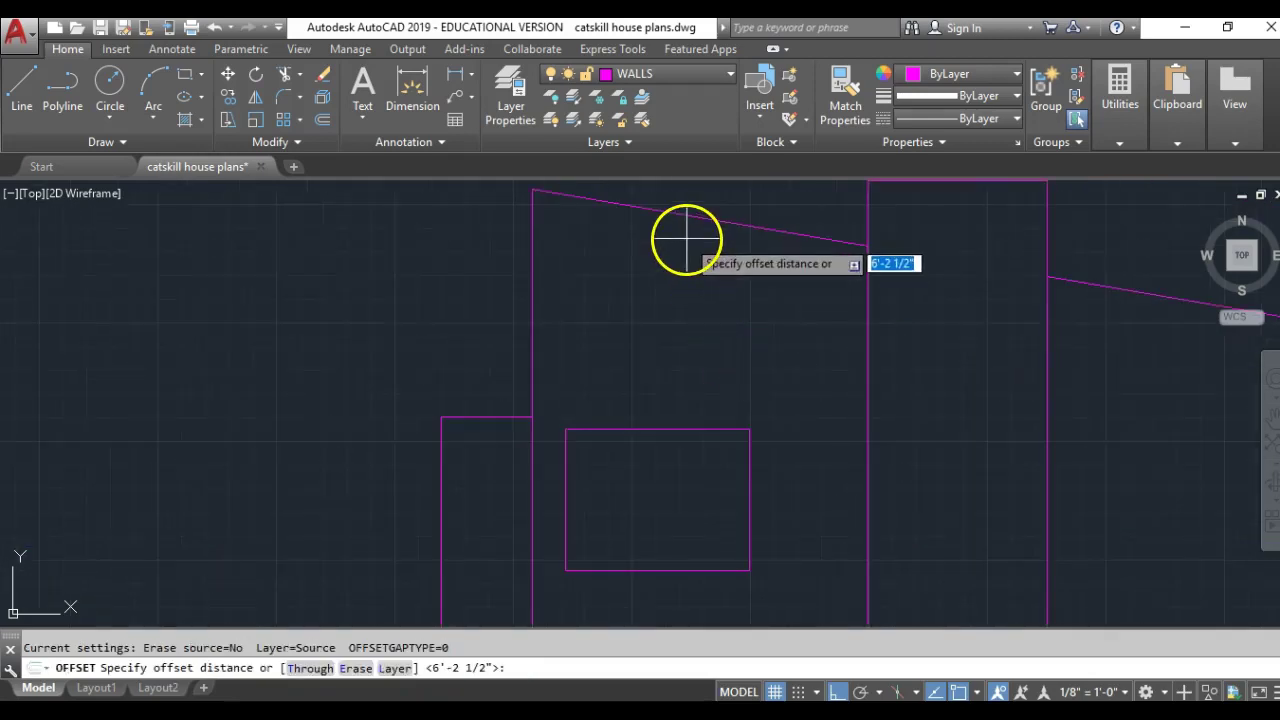
type("12")
key("Return")
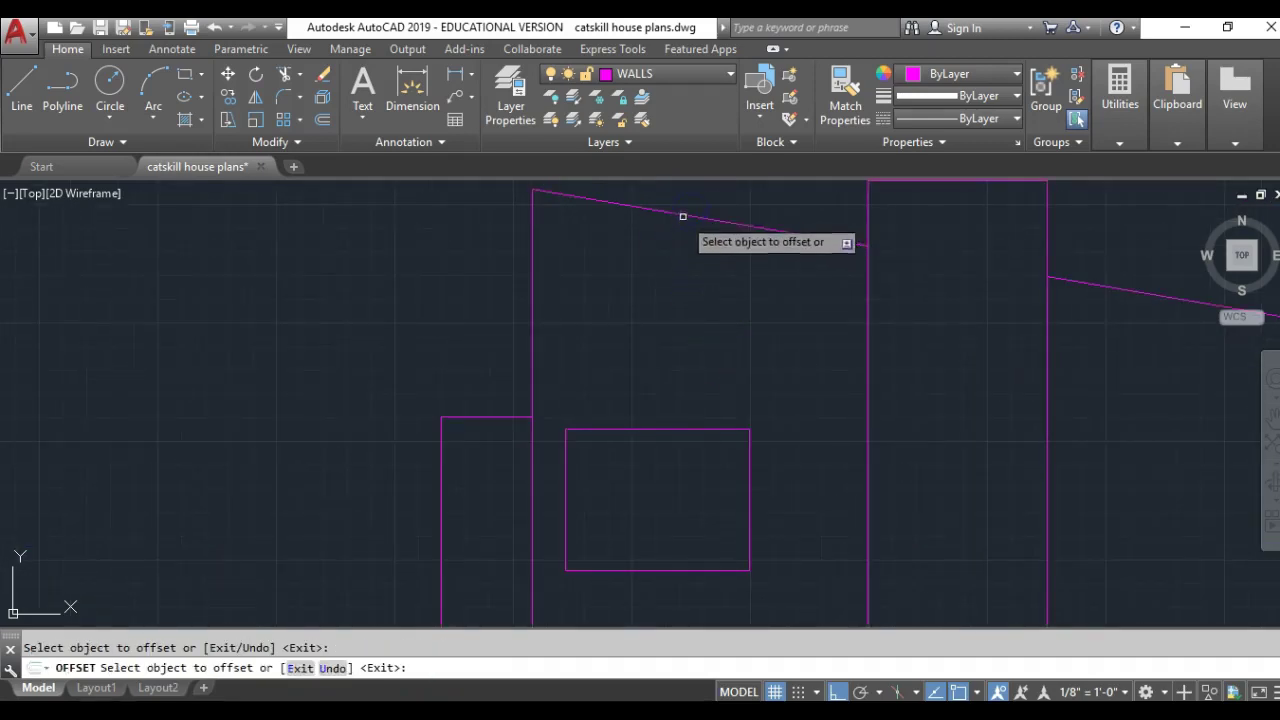
left_click(683, 216)
scroll(625, 310, "down", 5)
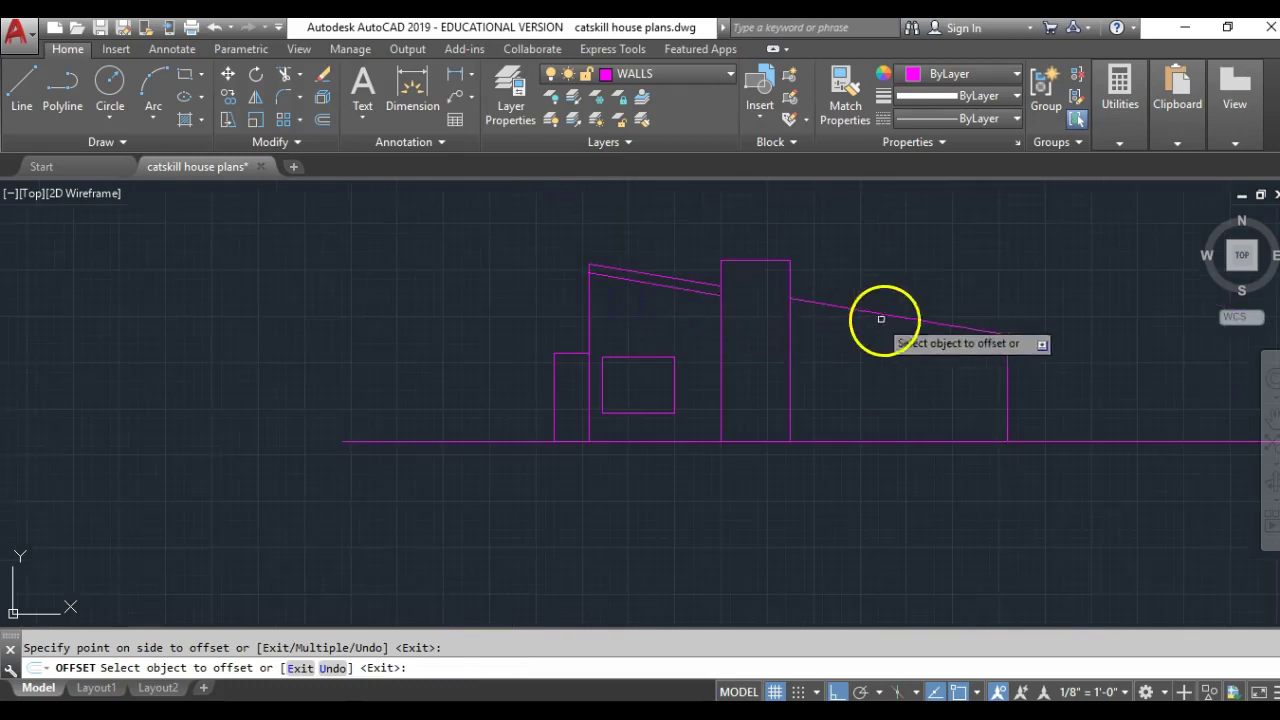
right_click(844, 374)
- Draw a vertical guide from the upper plan's dashed roof overhang left corner down to the elevation
scroll(844, 374, "down", 4)
middle_click_drag(788, 320, 788, 409)
scroll(789, 436, "up", 2)
scroll(779, 347, "down", 2)
scroll(748, 270, "up", 2)
middle_click_drag(743, 264, 724, 457)
scroll(724, 457, "down", 3)
scroll(729, 336, "up", 2)
scroll(729, 336, "up", 4)
type("l")
key("Return")
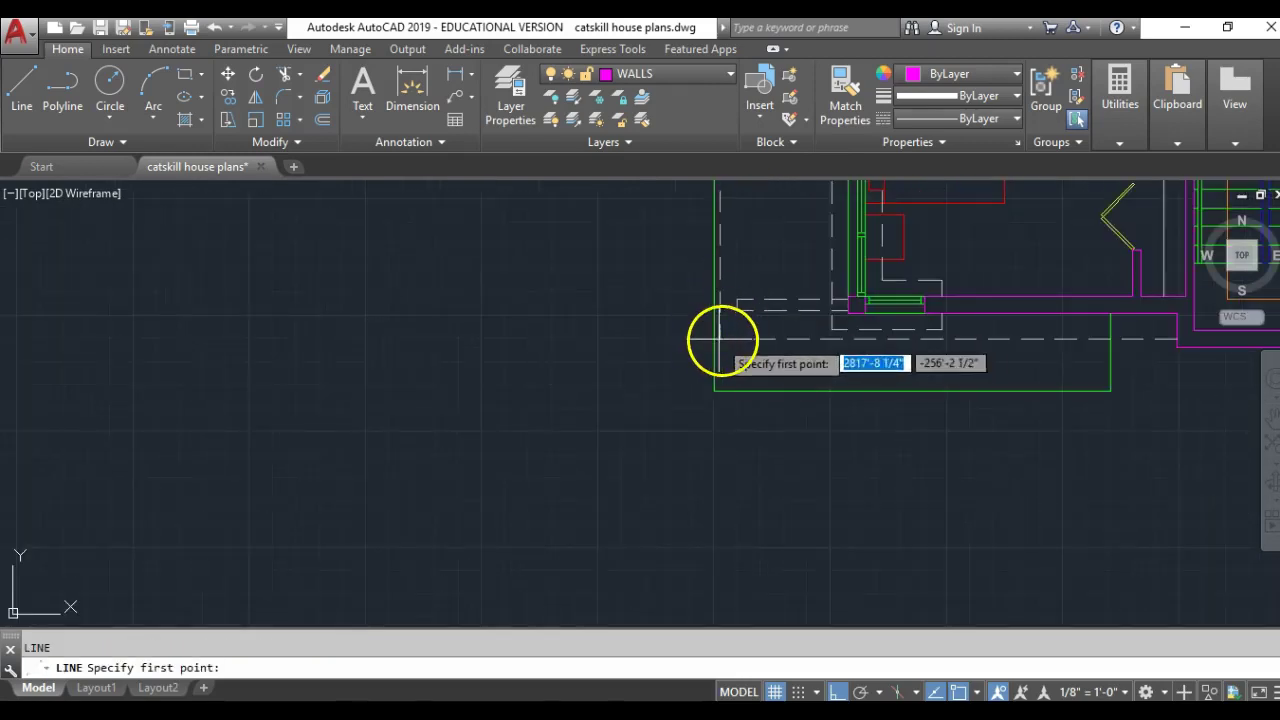
left_click(724, 338)
scroll(700, 354, "down", 4)
scroll(715, 470, "up", 3)
middle_click_drag(717, 540, 714, 371)
left_click(705, 382)
key("Return")
- Draw a vertical guide from the upper plan's roof overhang right corner down past the ground line
scroll(845, 355, "down", 4)
scroll(740, 345, "up", 5)
type("l")
key("Return")
left_click(747, 338)
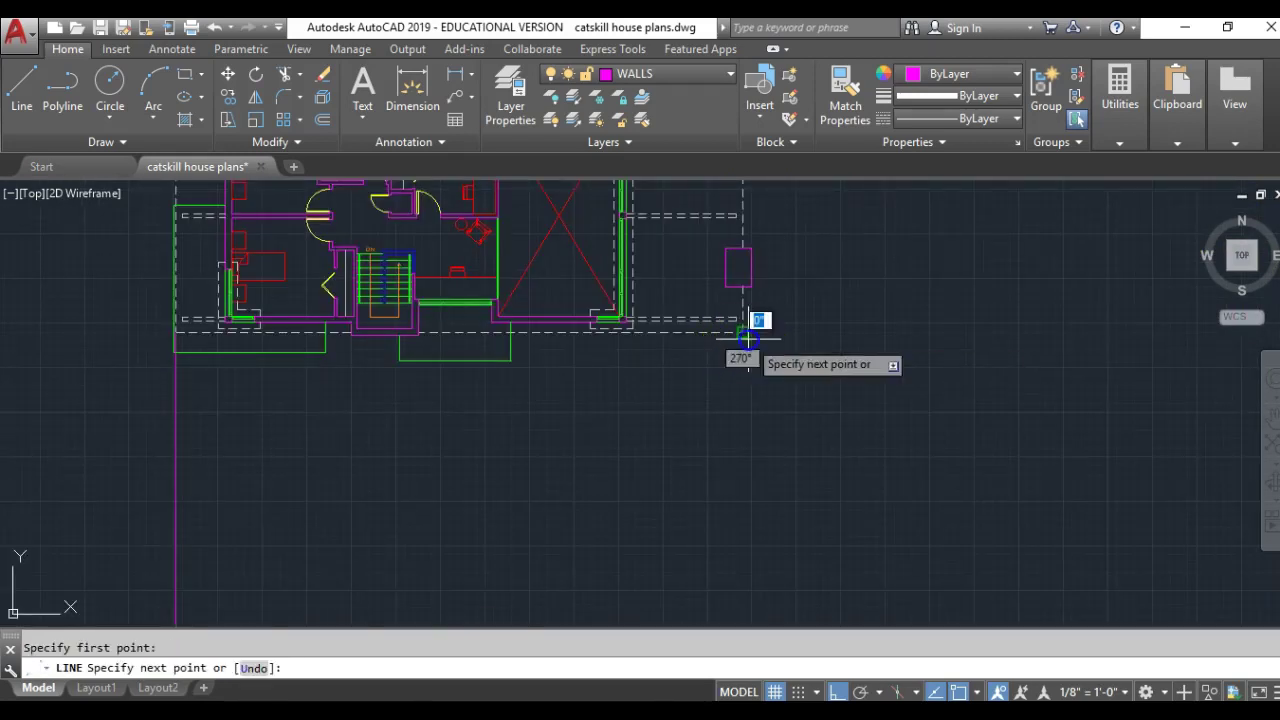
scroll(750, 400, "down", 4)
scroll(746, 545, "up", 3)
left_click(744, 597)
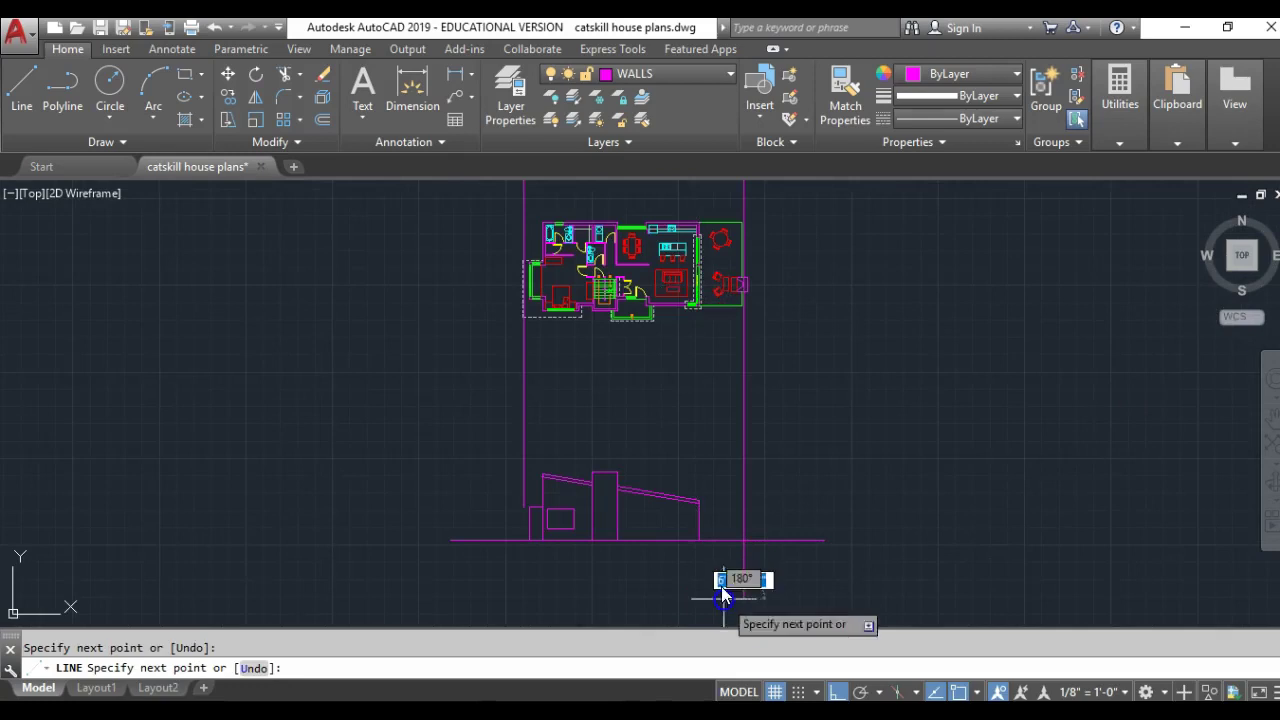
key("Return")
scroll(700, 520, "up", 5)
scroll(697, 478, "down", 2)
- Fillet the left roof section's lower and upper lines with the left overhang guide to close the eave
type("f")
key("Return")
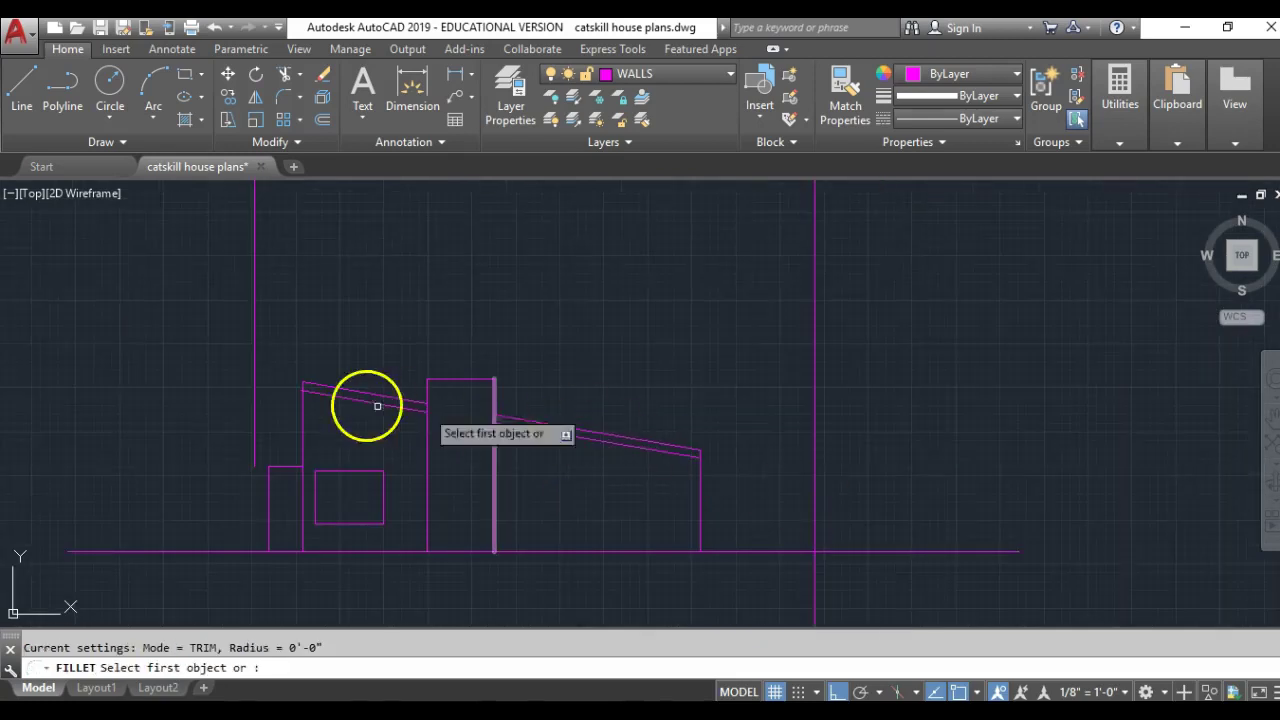
left_click(305, 389)
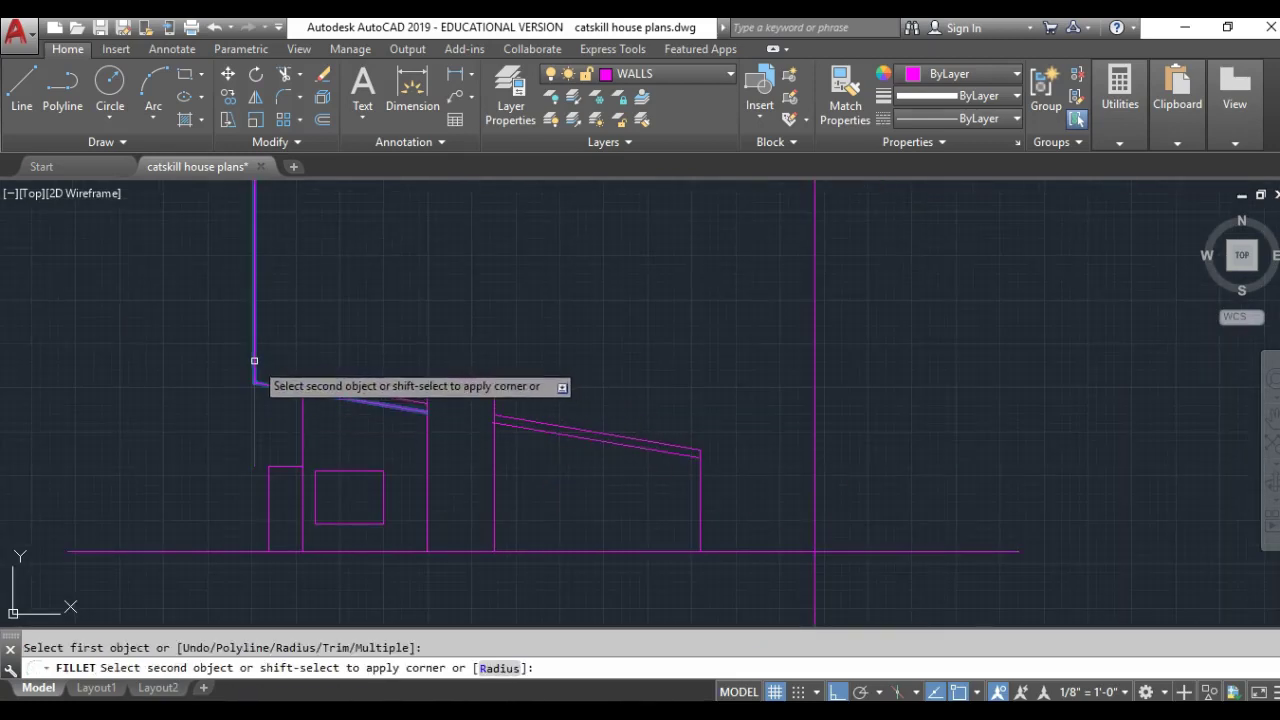
left_click(260, 366)
scroll(288, 371, "up", 2)
key("Return")
left_click(439, 421)
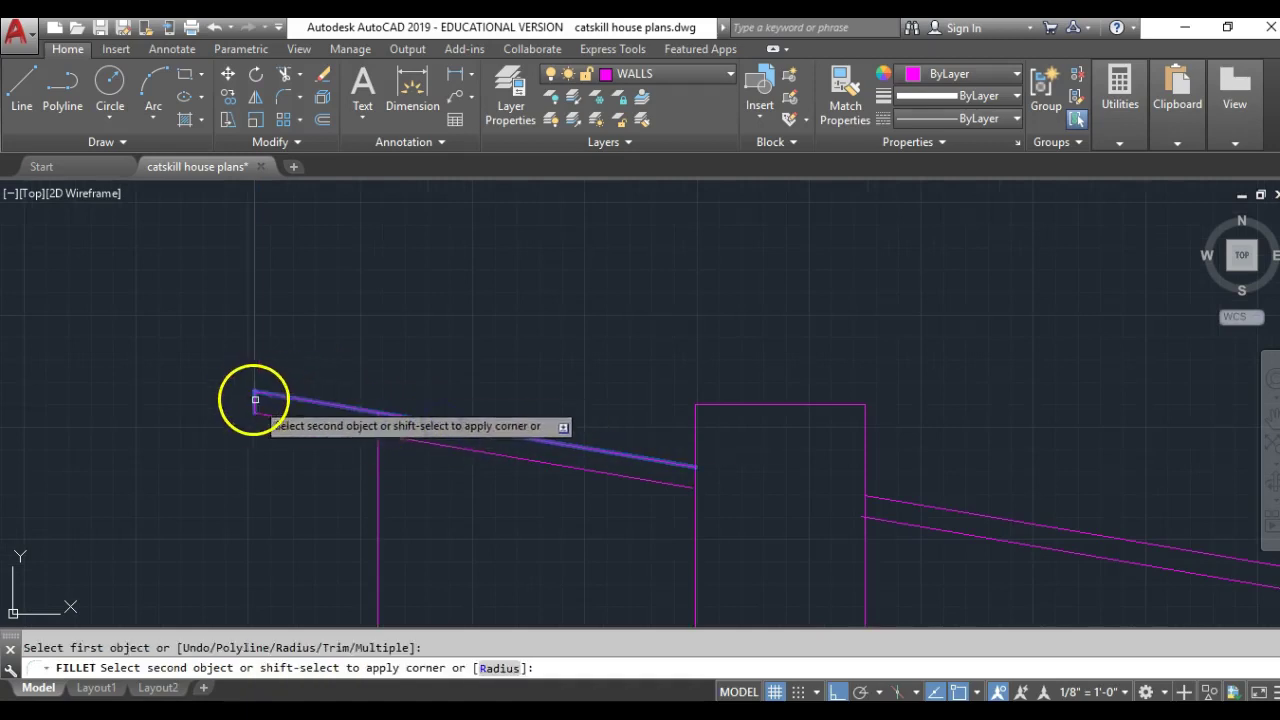
left_click(257, 392)
- Extend the right roof section's lower and upper lines to the right overhang guide with Fillet
scroll(257, 400, "down", 4)
key("Return")
left_click(494, 431)
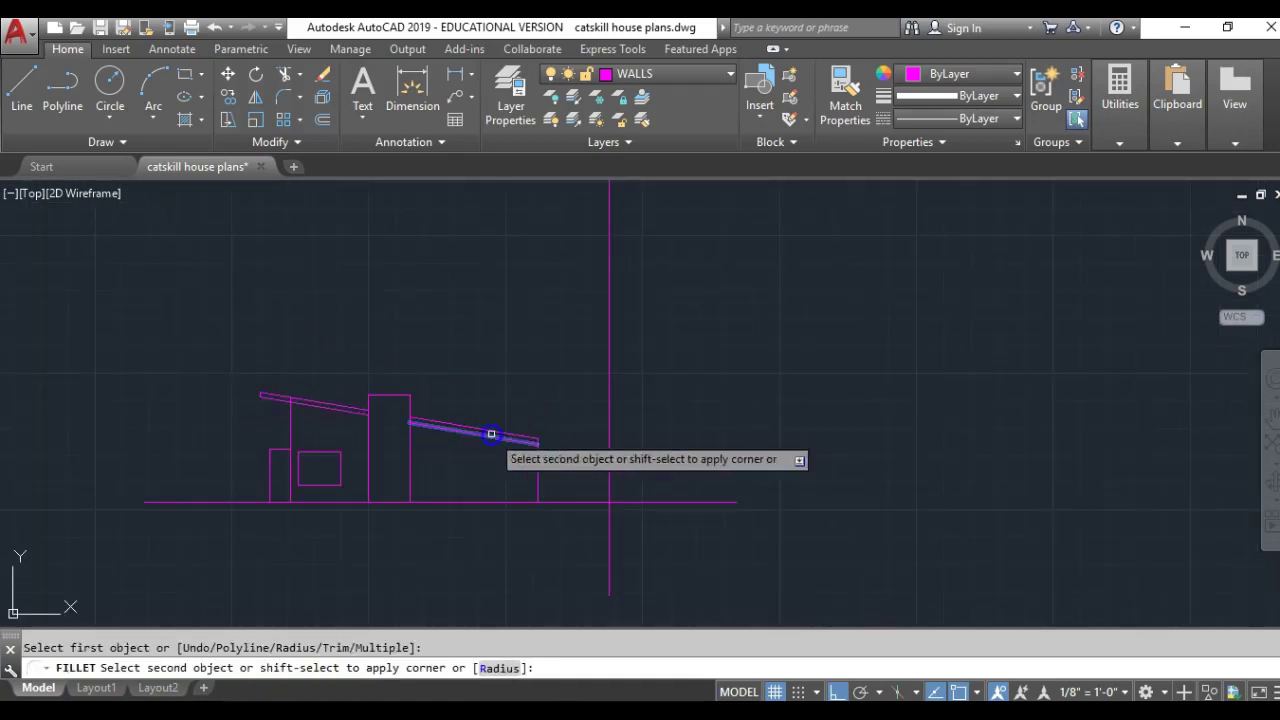
left_click(538, 440)
key("Return")
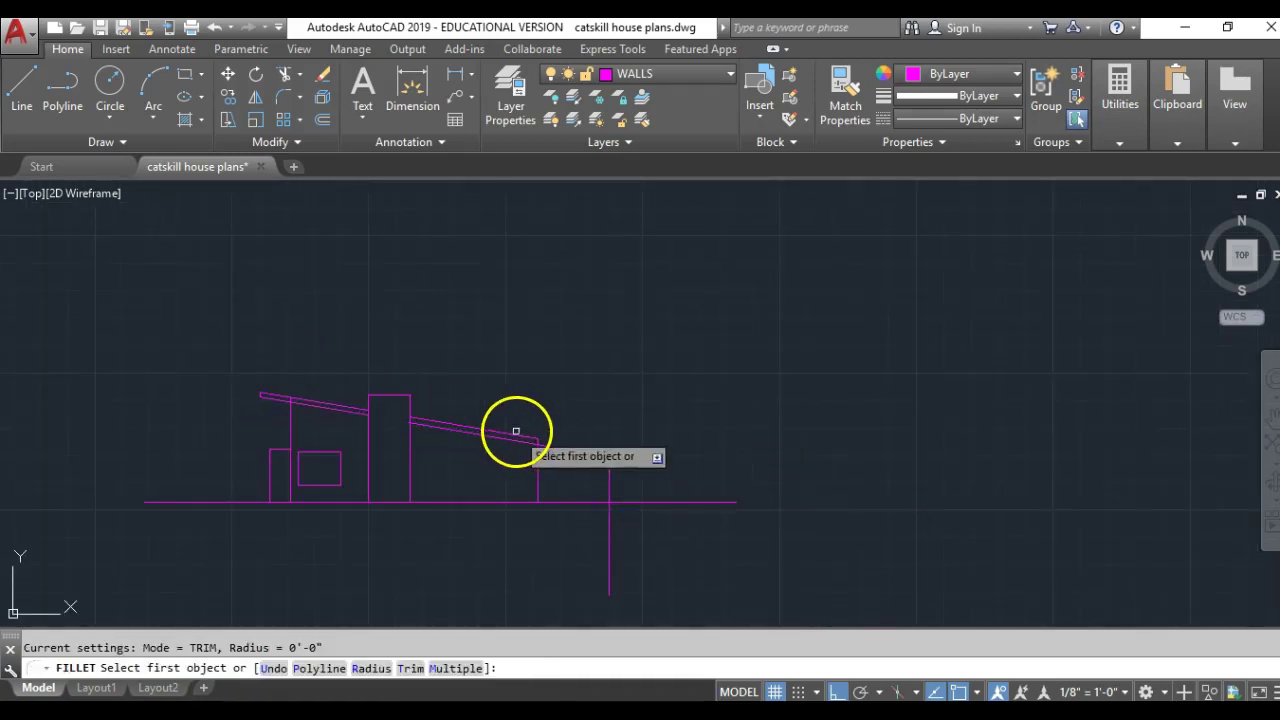
left_click(516, 434)
left_click(609, 491)
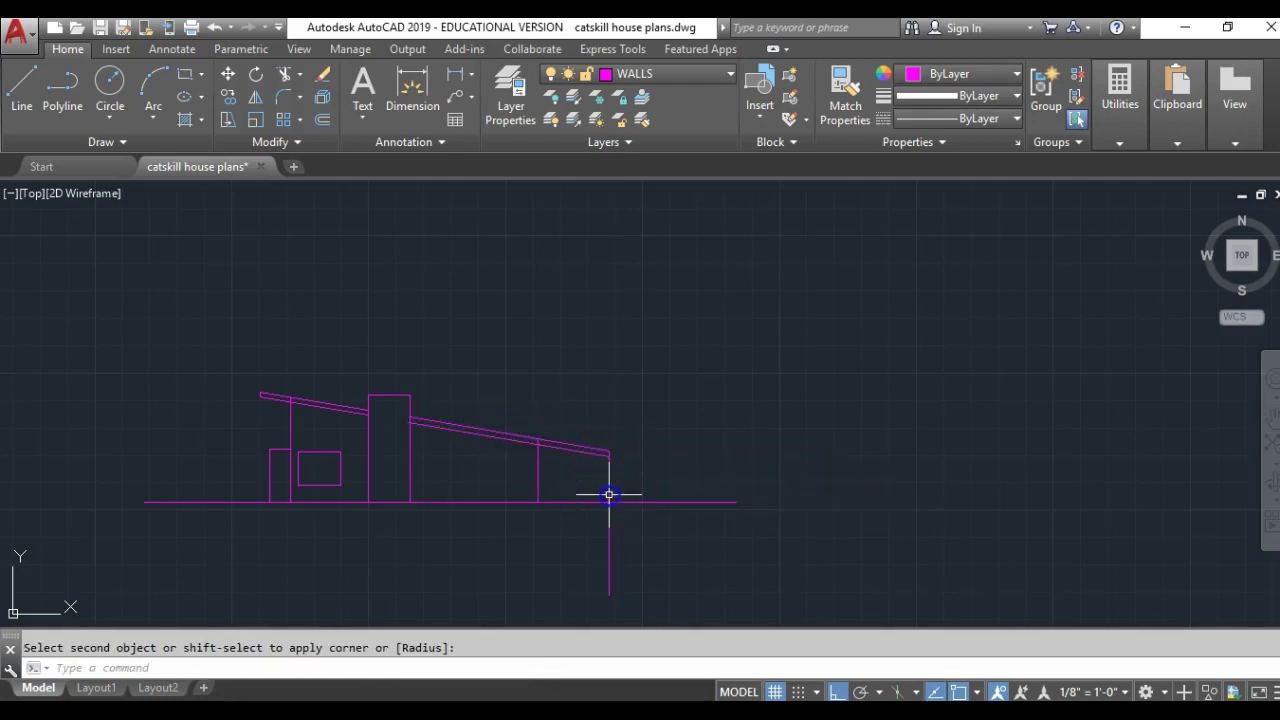
- Fillet the right roof section's lower line with the overhang guide, removing the guide below the eave
type("f")
key("Return")
scroll(606, 478, "up", 4)
left_click(590, 433)
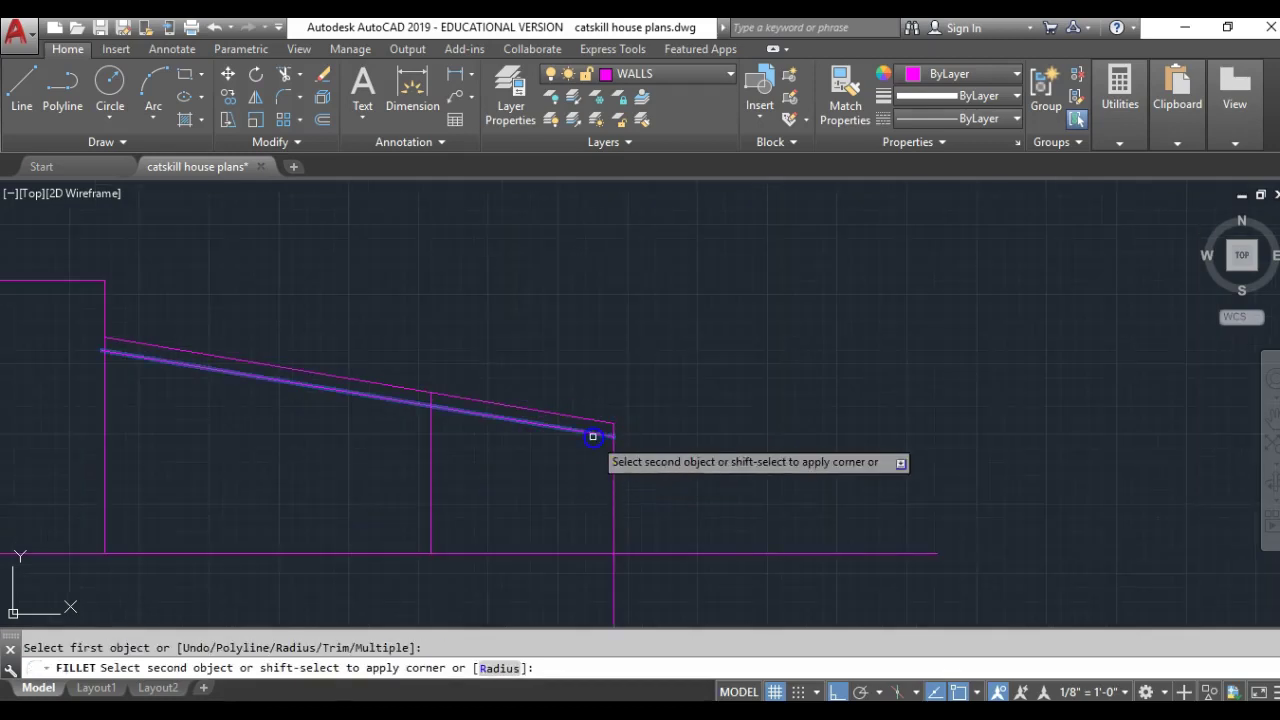
key("Escape")
- Trim the right wall line where it crosses between the two roof lines
type("tr")
key("Return")
left_click(431, 403)
scroll(569, 459, "down", 4)
key("Return")
- Trim the left wall line between the left roof section's upper and lower lines
scroll(252, 386, "up", 6)
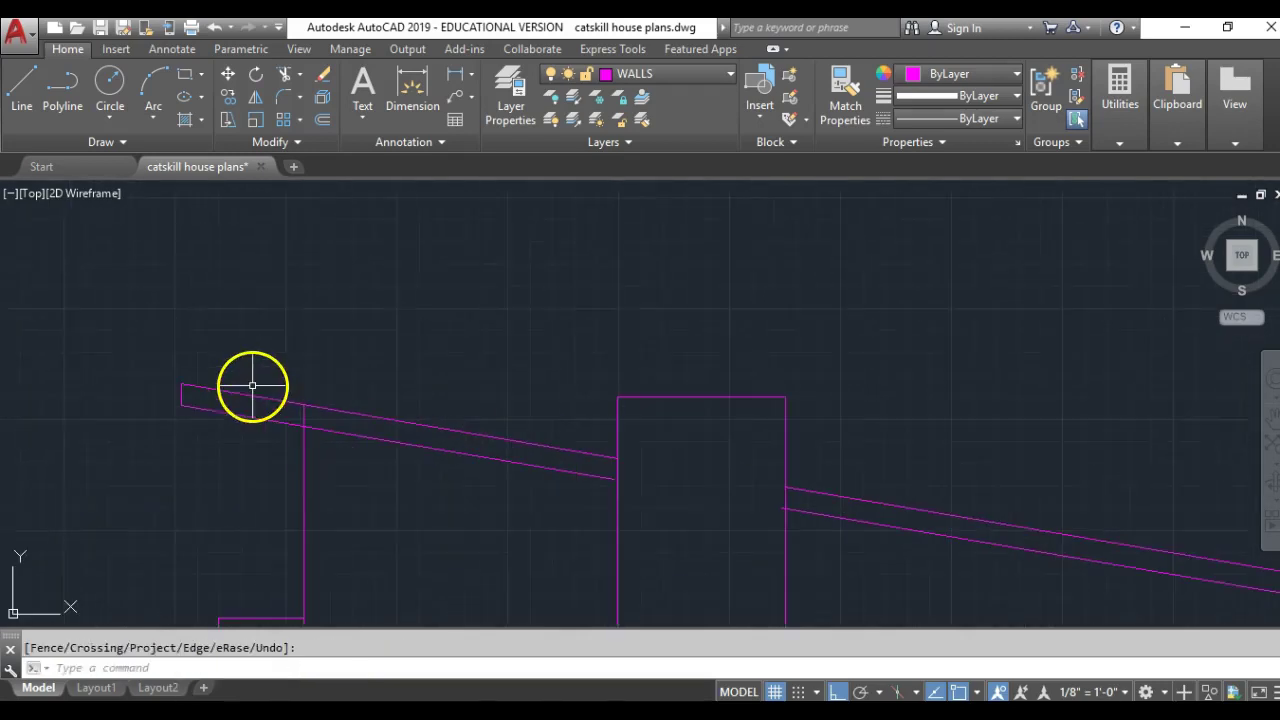
key("Return")
key("Return")
left_click(302, 410)
key("Return")
scroll(370, 368, "down", 4)
scroll(511, 405, "down", 4)
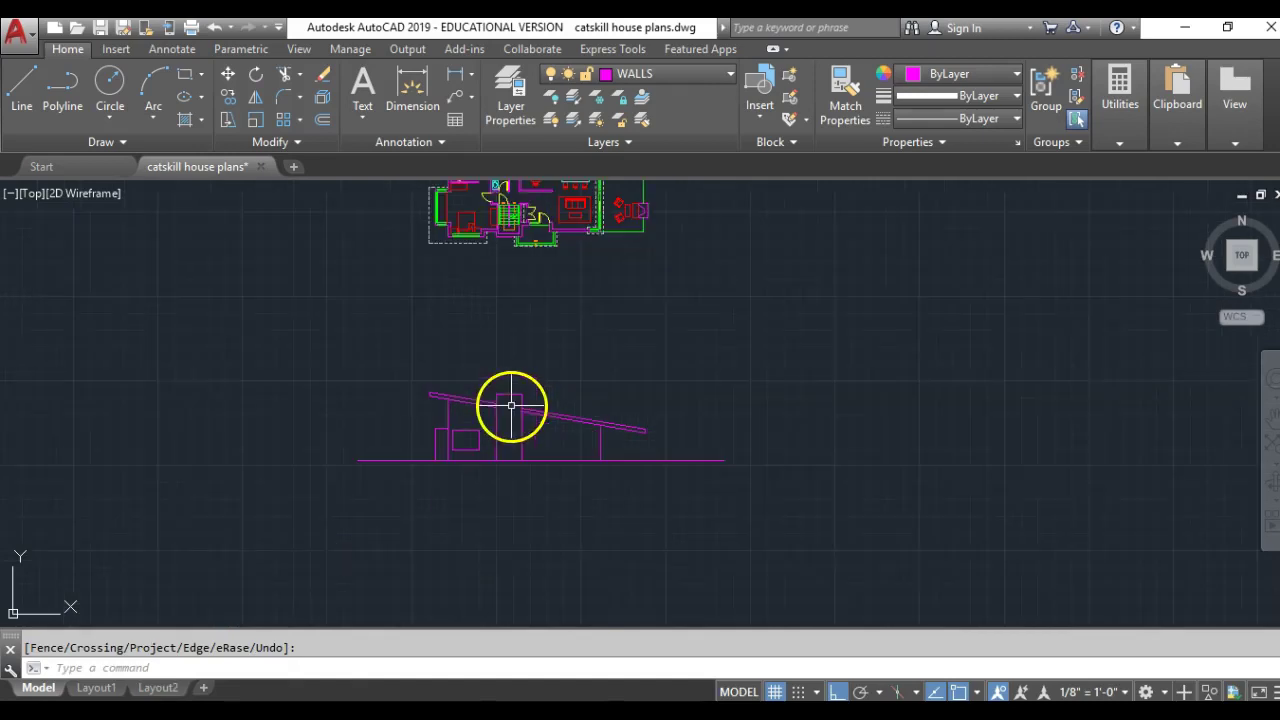
scroll(465, 418, "up", 3)
scroll(457, 443, "up", 3)
scroll(523, 514, "down", 2)
scroll(494, 457, "down", 2)
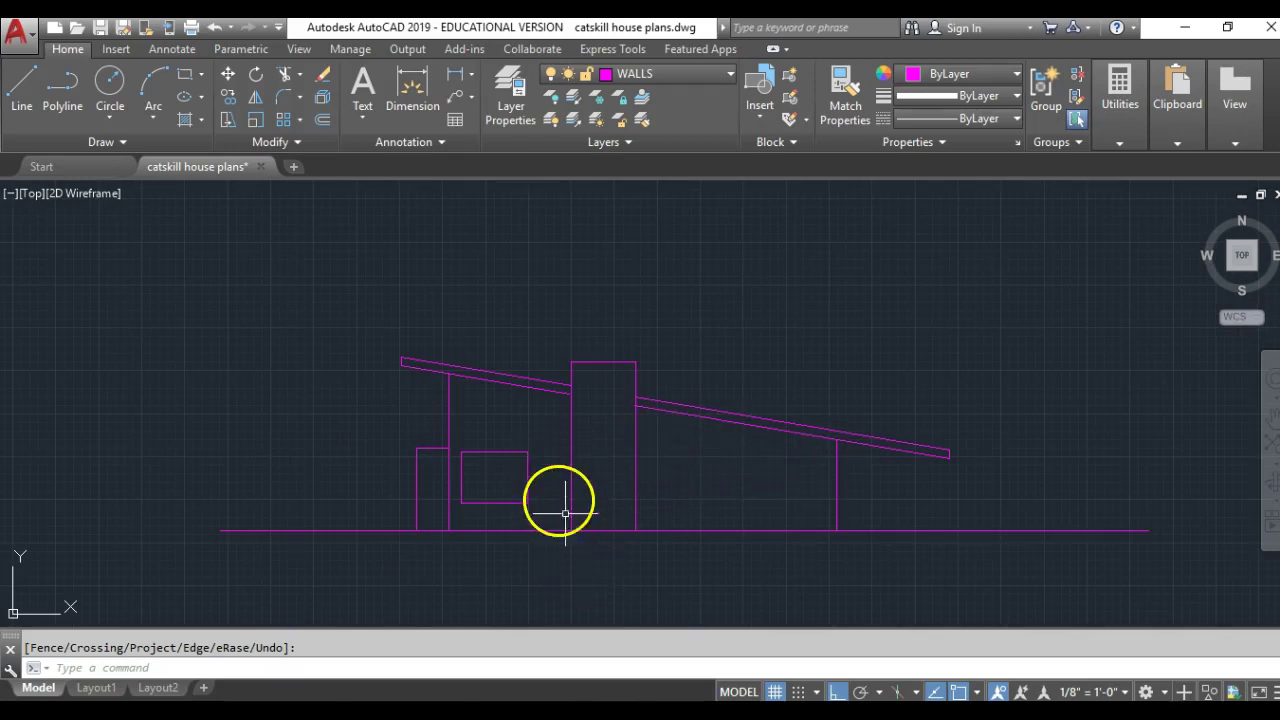
scroll(602, 452, "down", 5)
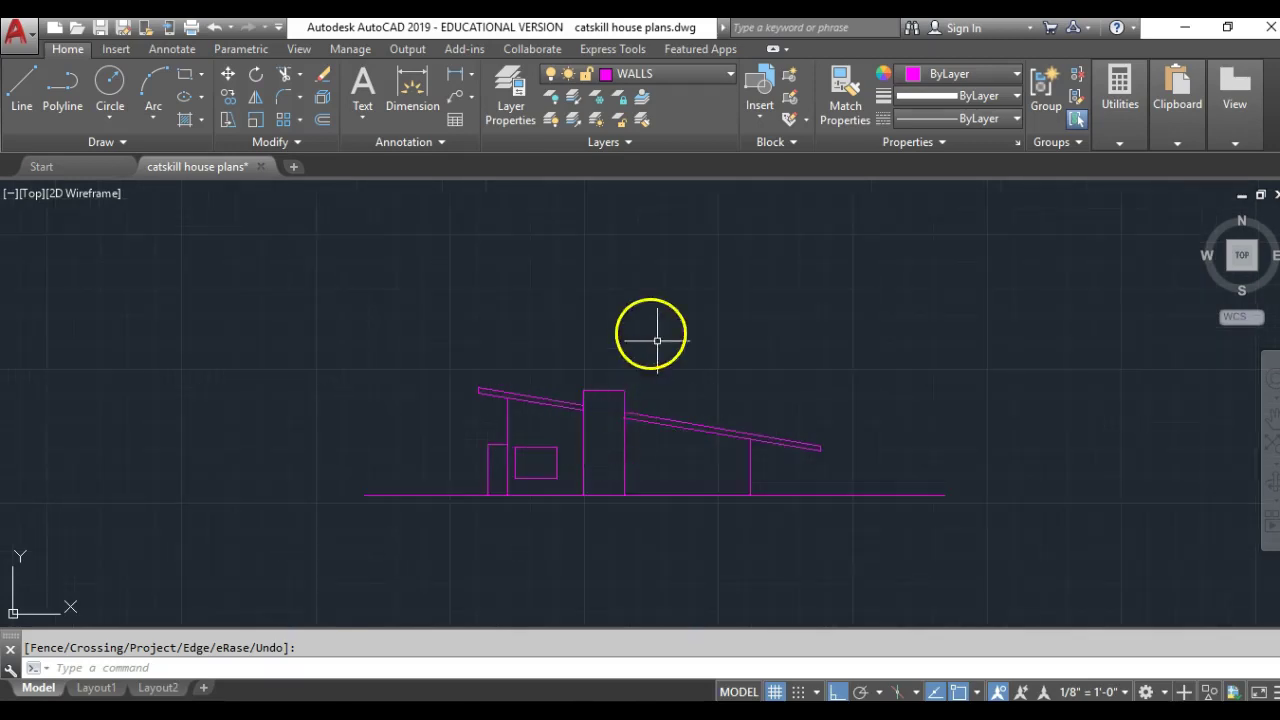
middle_click_drag(608, 400, 589, 453)
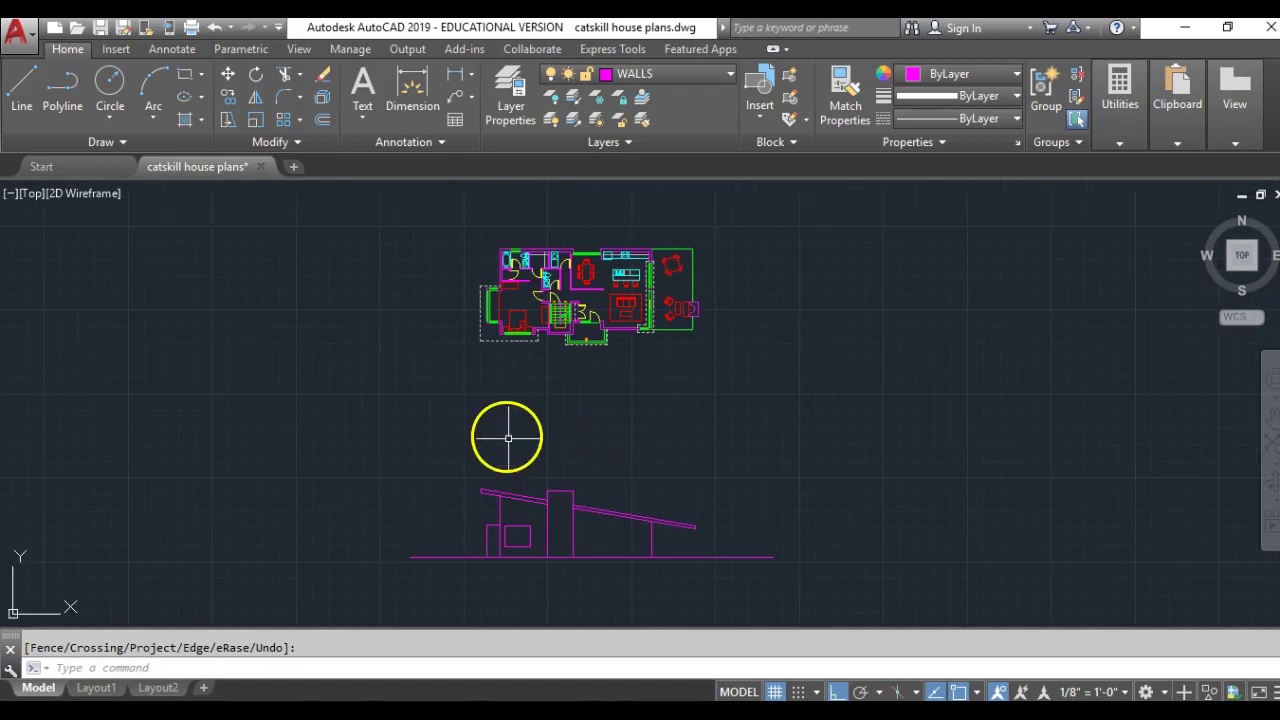